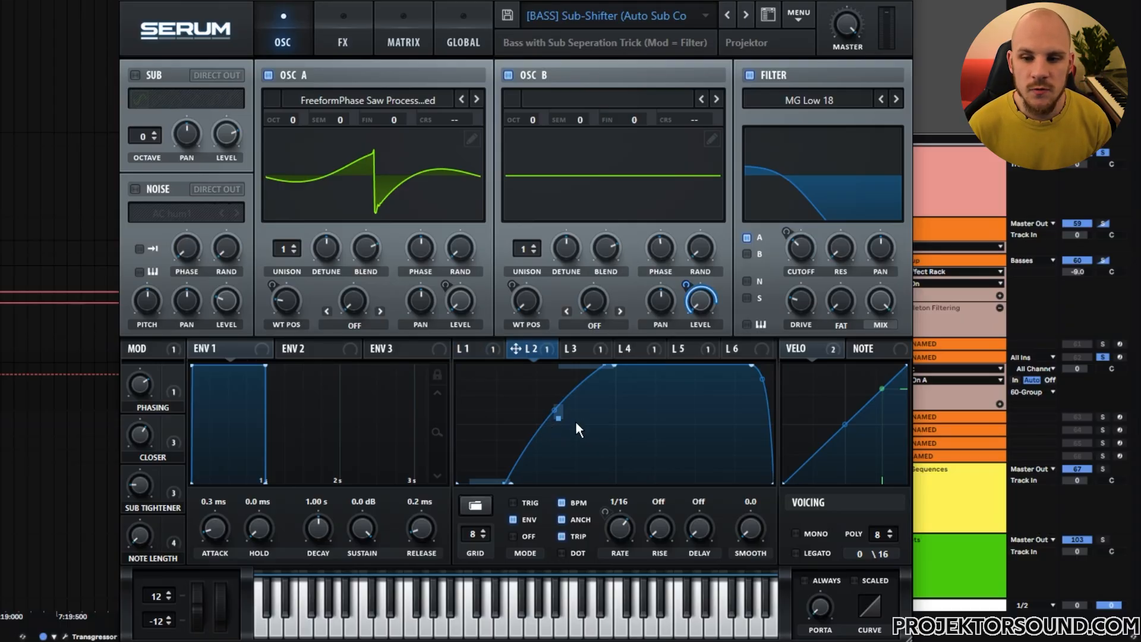
- Check what modulates oscillator B's level and show the LFO 5 shape that modulates its wavetable position
right_click(704, 304)
click(612, 176)
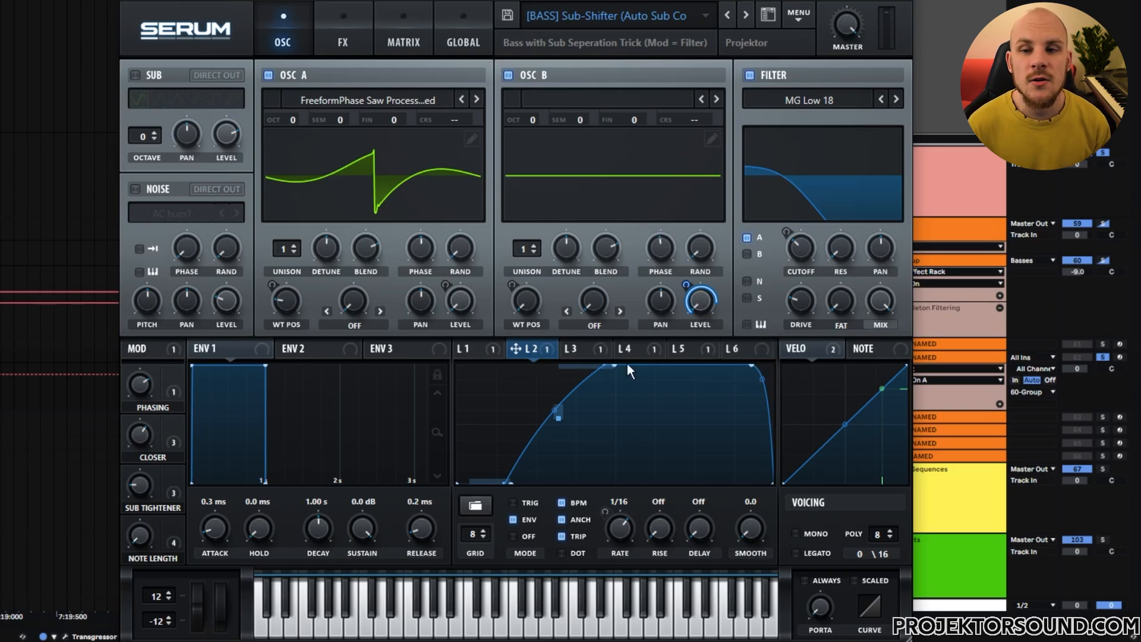
click(686, 348)
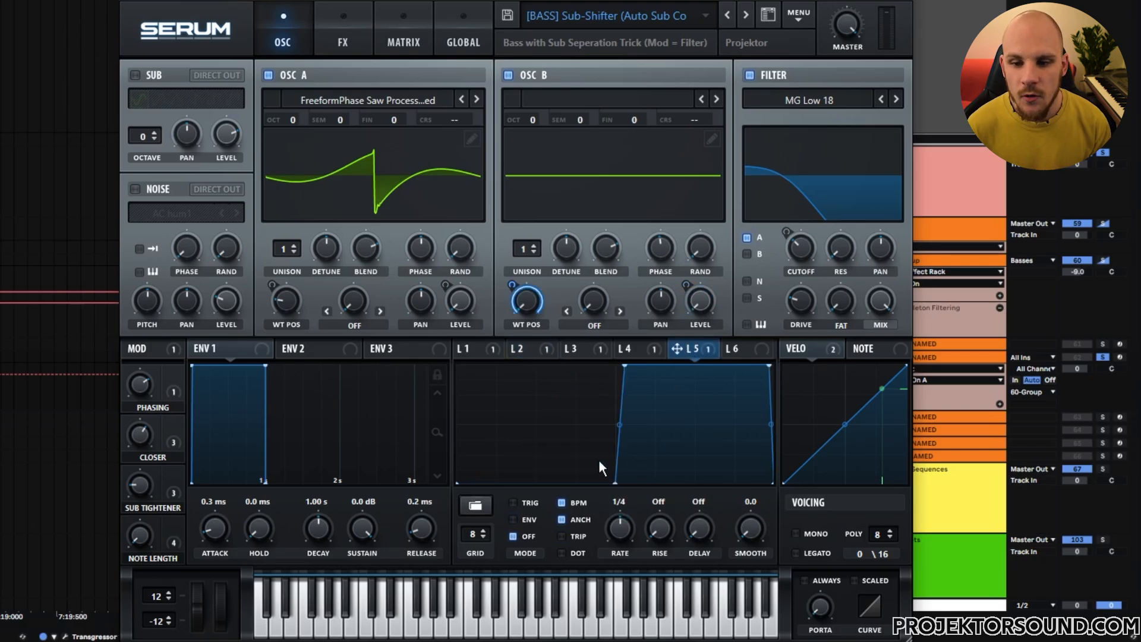
- Inspect frames 1 and 256 of oscillator B's wavetable and the available morph modes, and leave the table editor
click(711, 145)
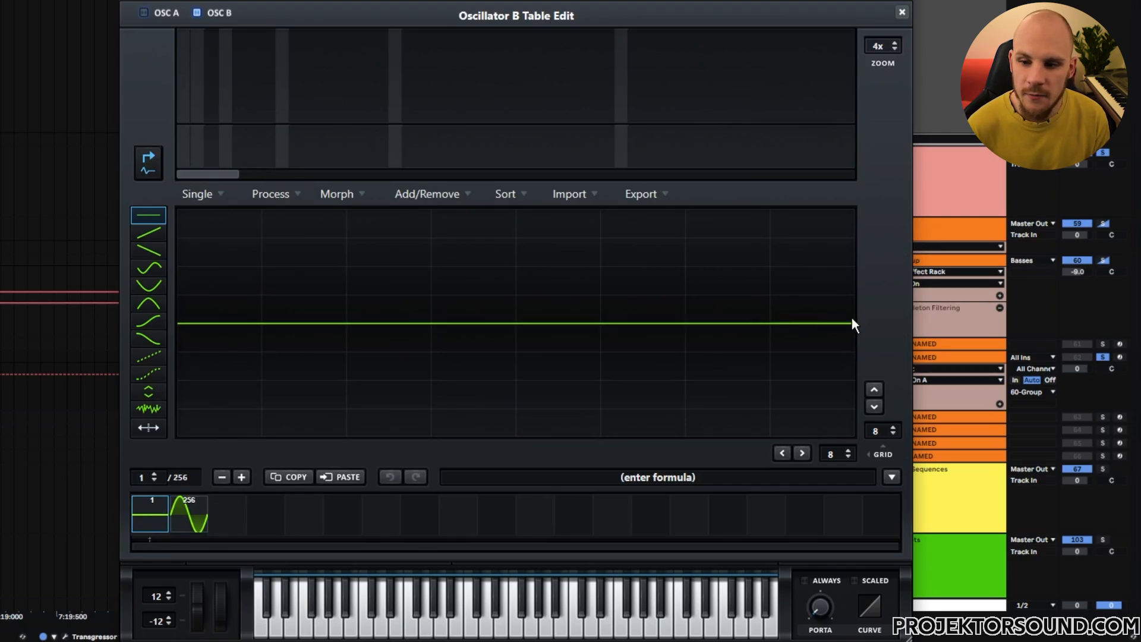
click(194, 513)
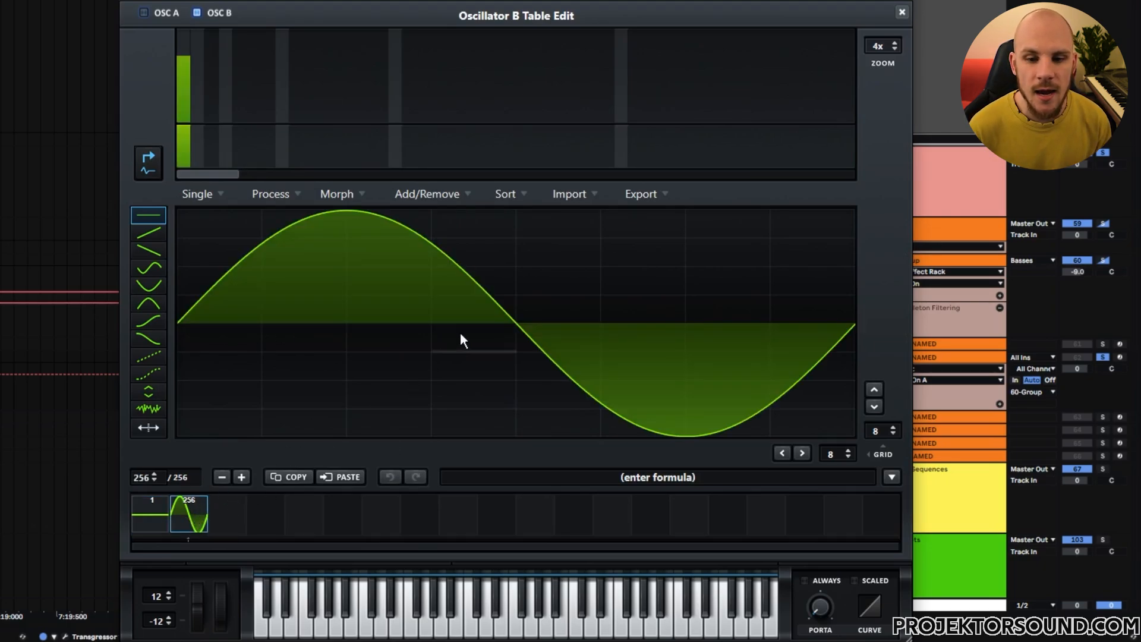
click(146, 511)
click(337, 193)
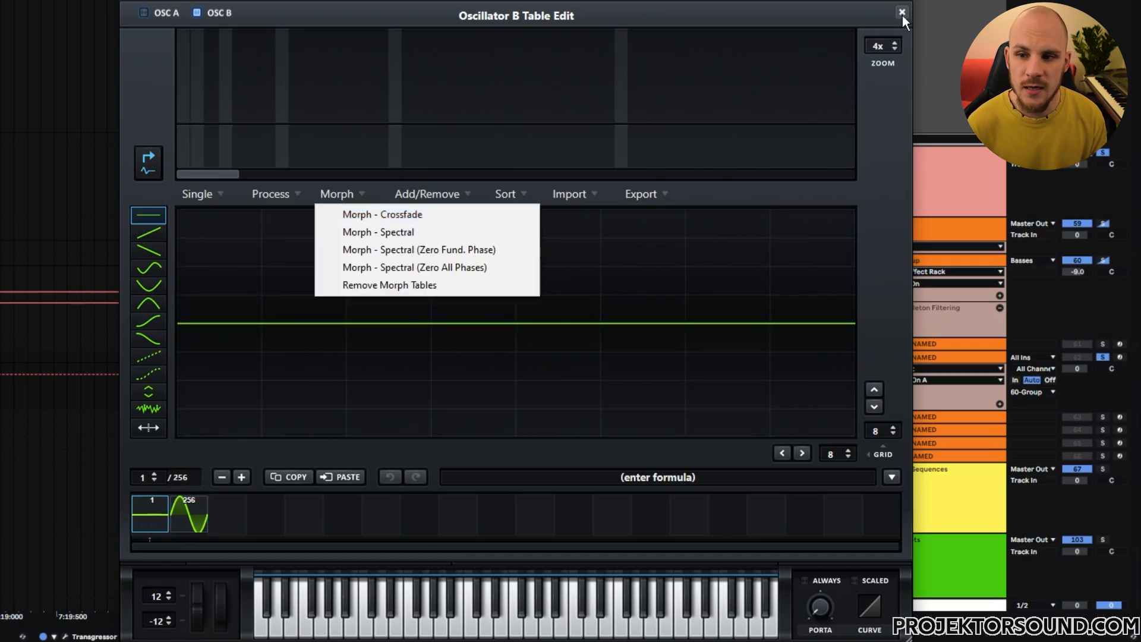
click(901, 12)
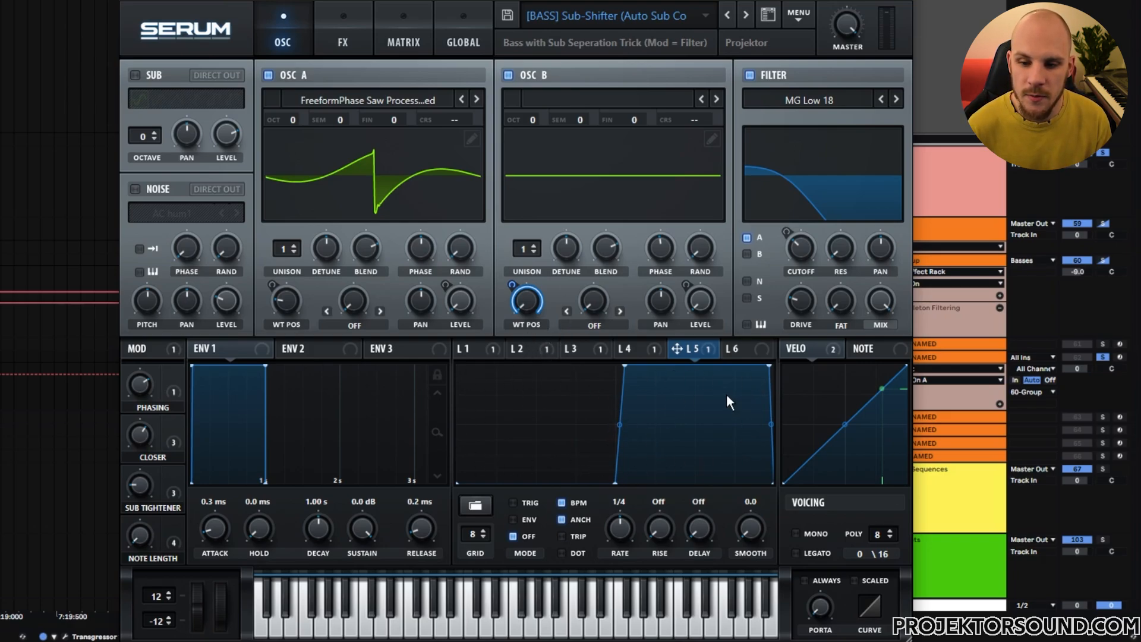
- Review the shapes of LFO 2, LFO 3 and LFO 4 in turn
click(517, 349)
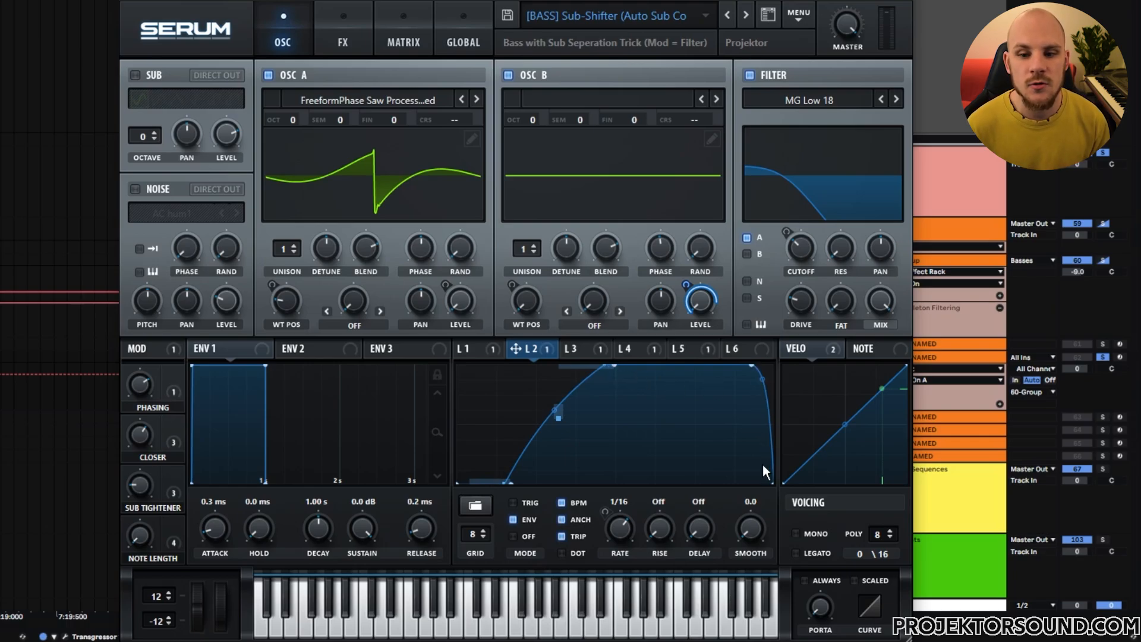
click(580, 349)
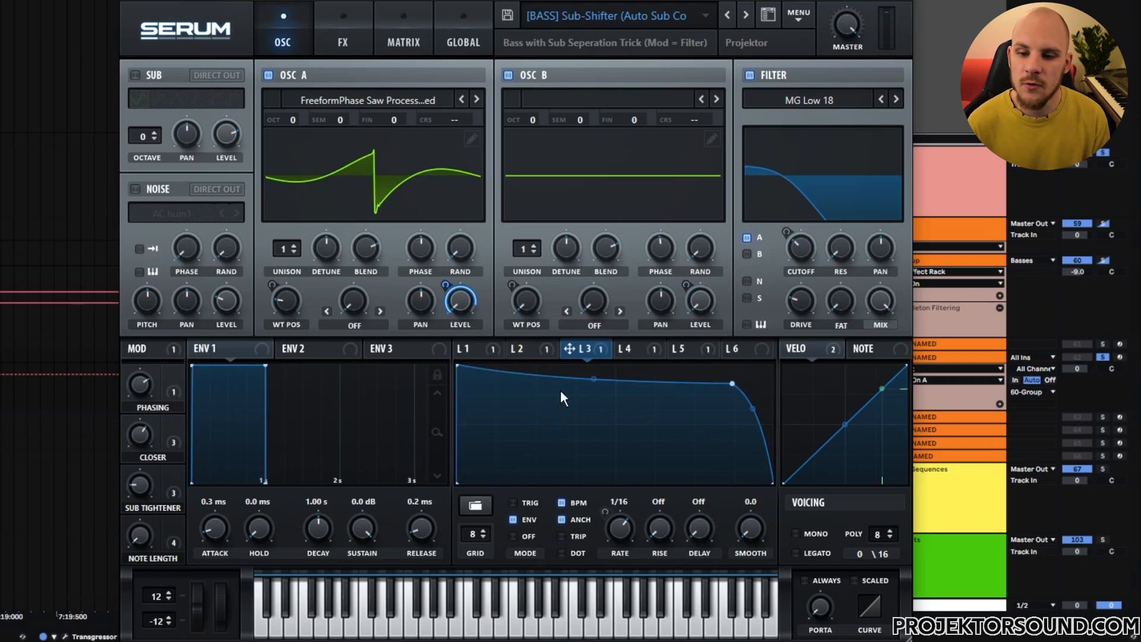
click(633, 350)
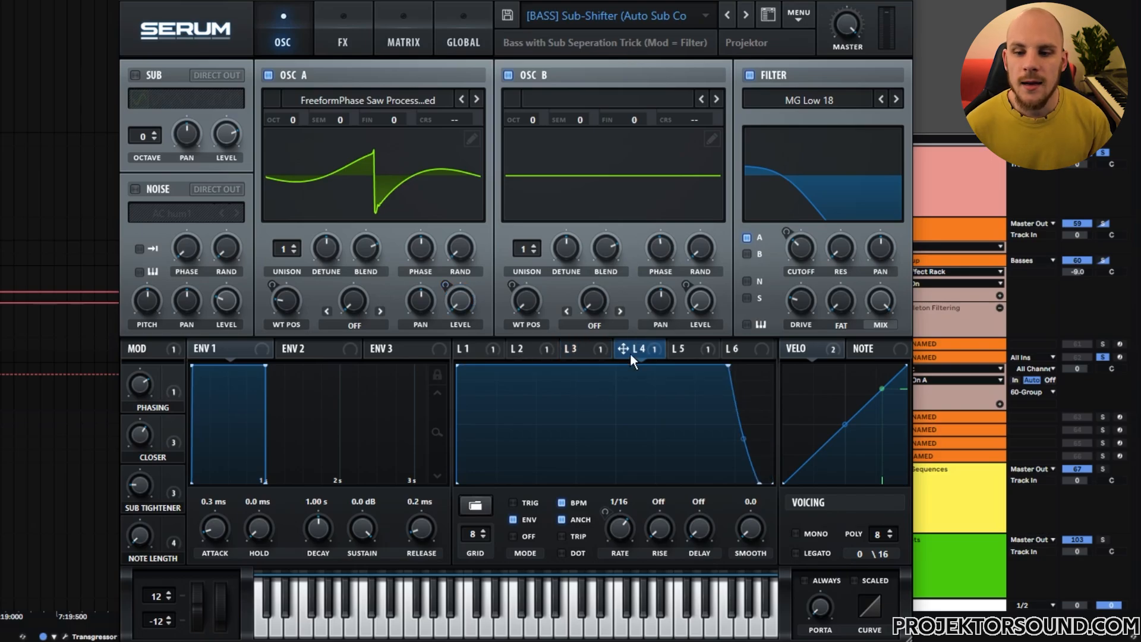
- Inspect the shaper A curve of the X-Shaper distortion in the effects, close it and bring LFO 2 back up
click(340, 43)
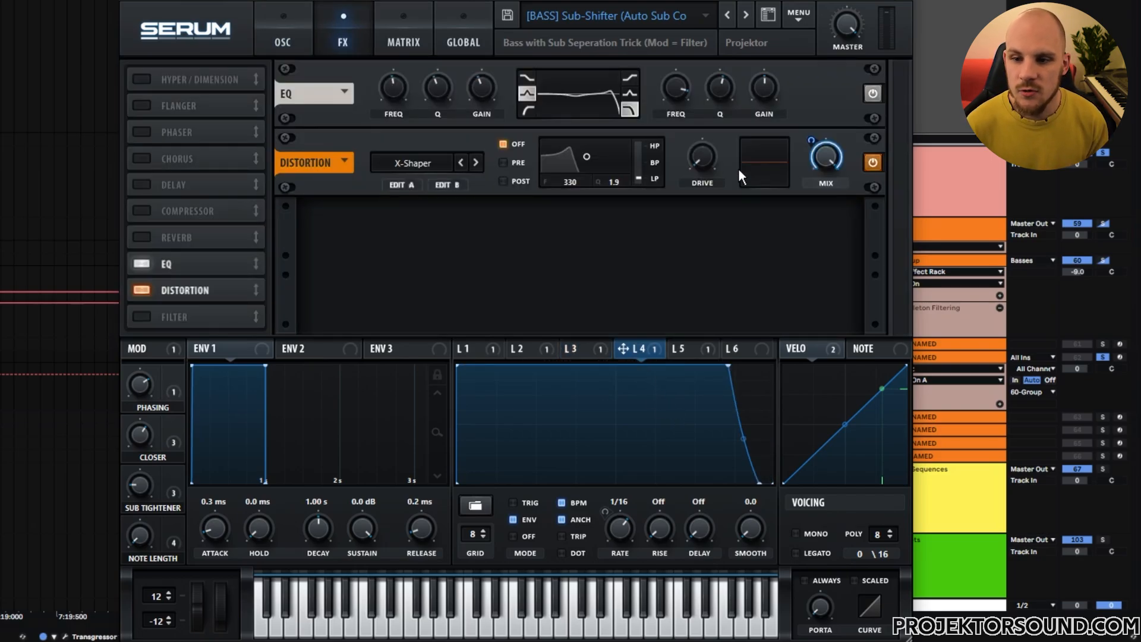
click(403, 185)
drag(527, 246, 591, 359)
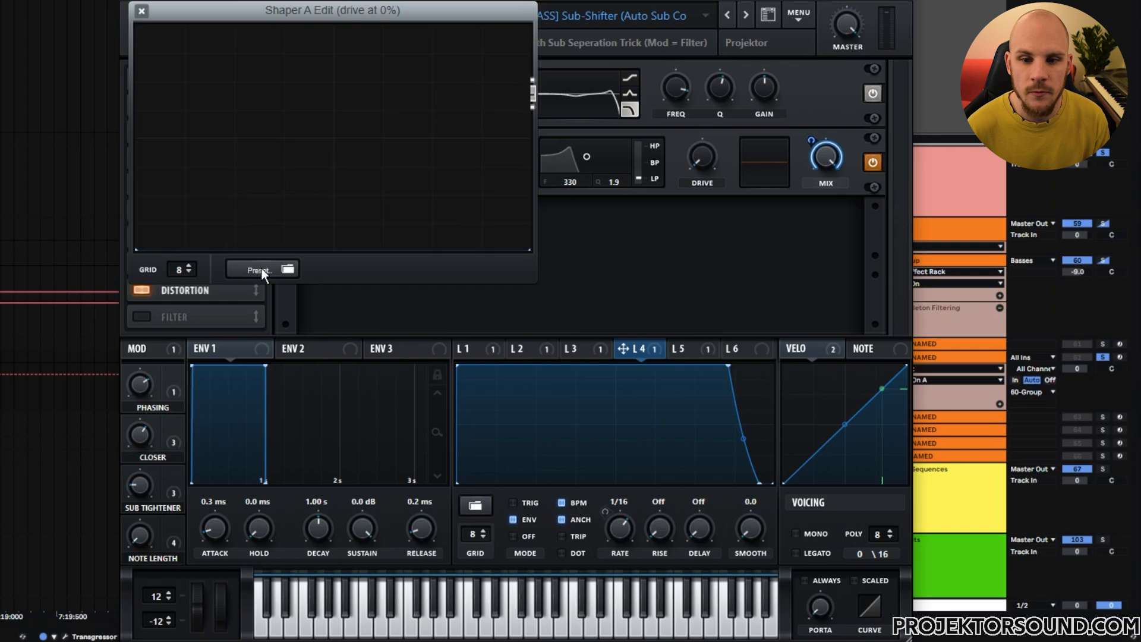
click(142, 10)
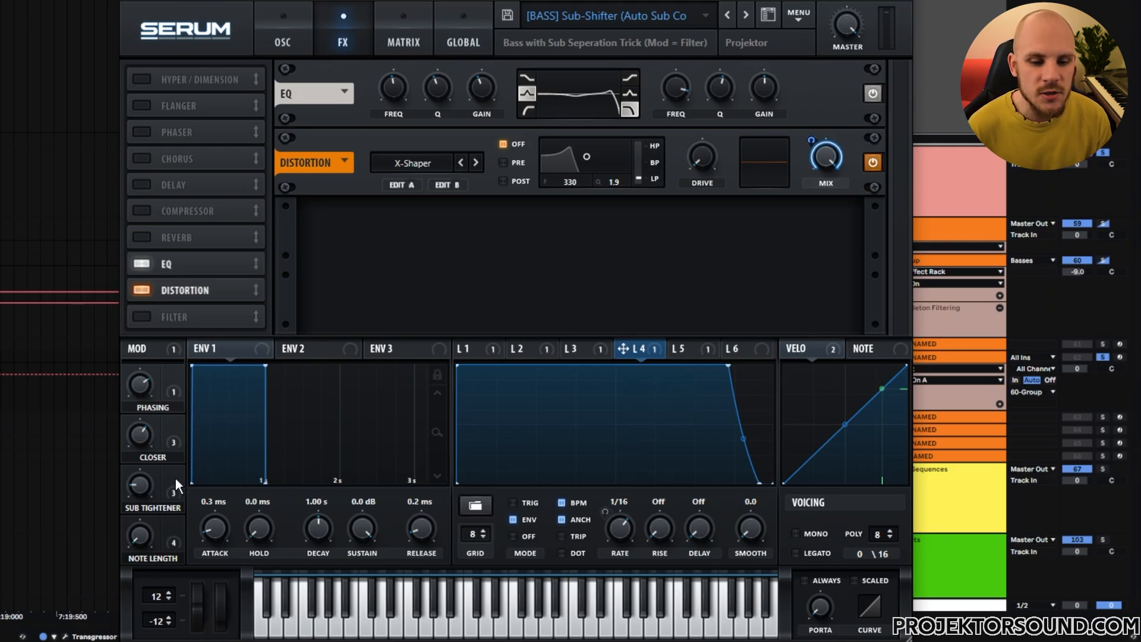
click(531, 348)
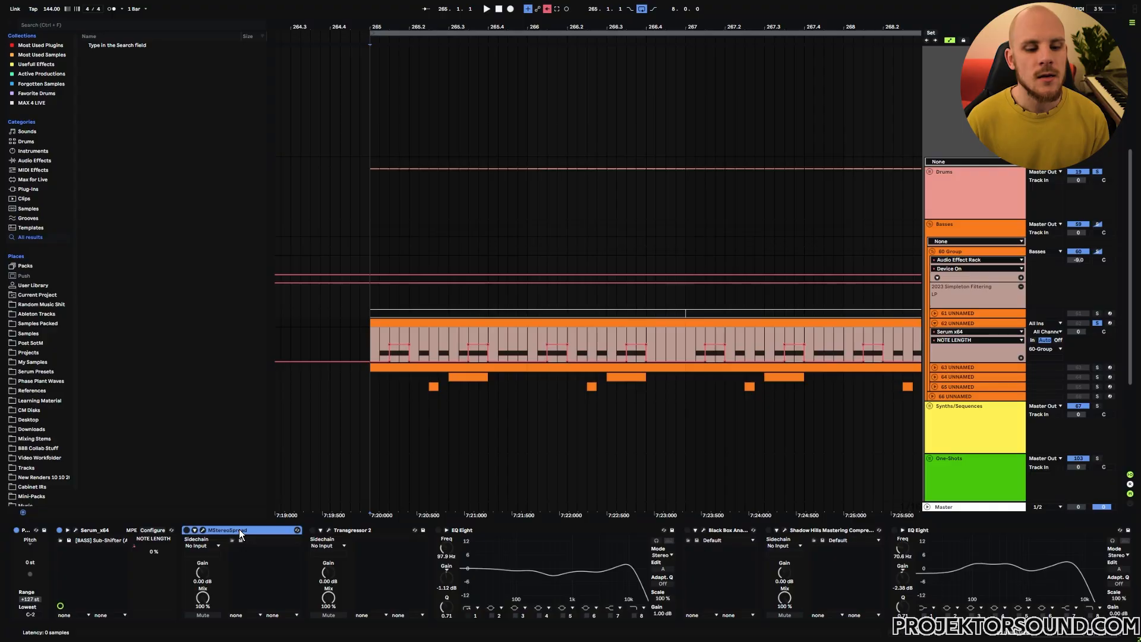
- Enable MStereoSpread on the 62 UNNAMED bass track, show its settings and play the loop to compare its effect
click(186, 530)
click(203, 530)
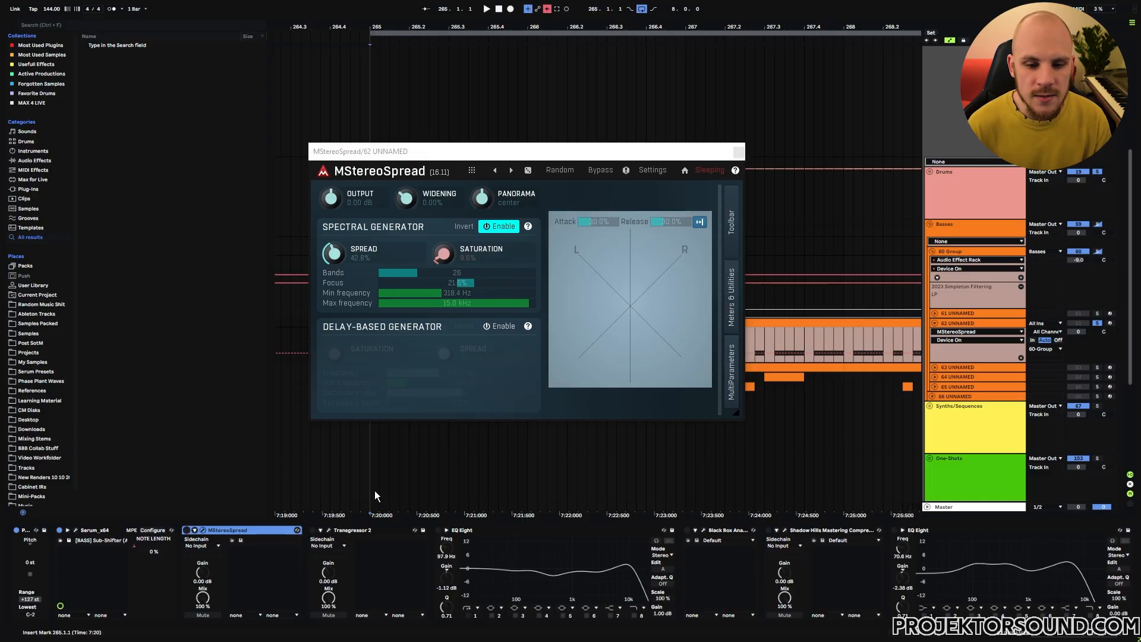
key(space)
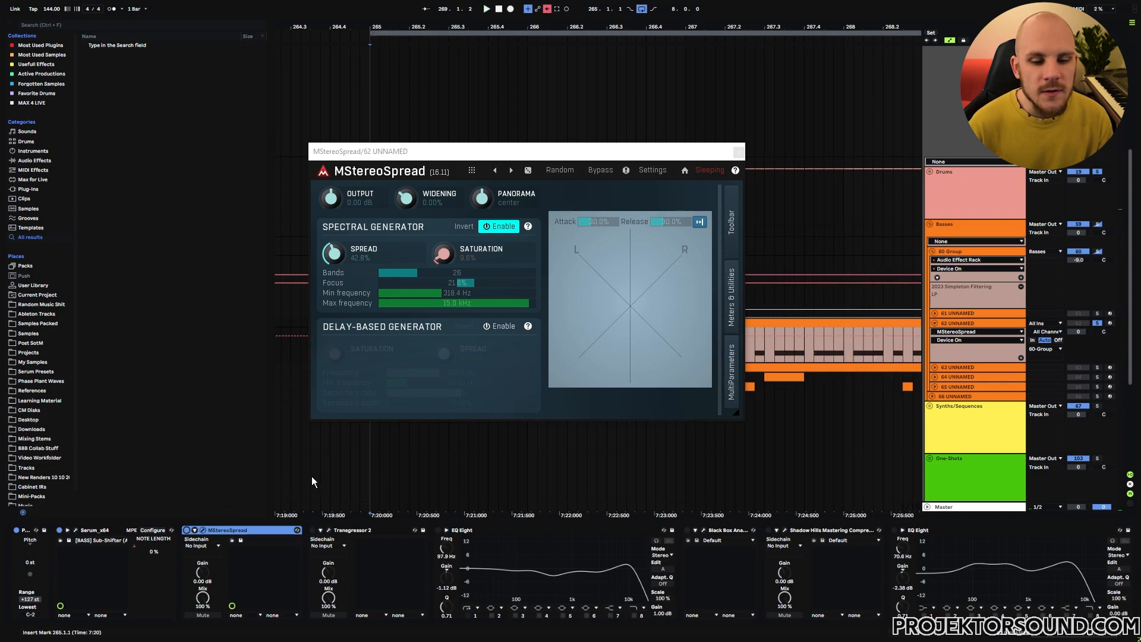
key(space)
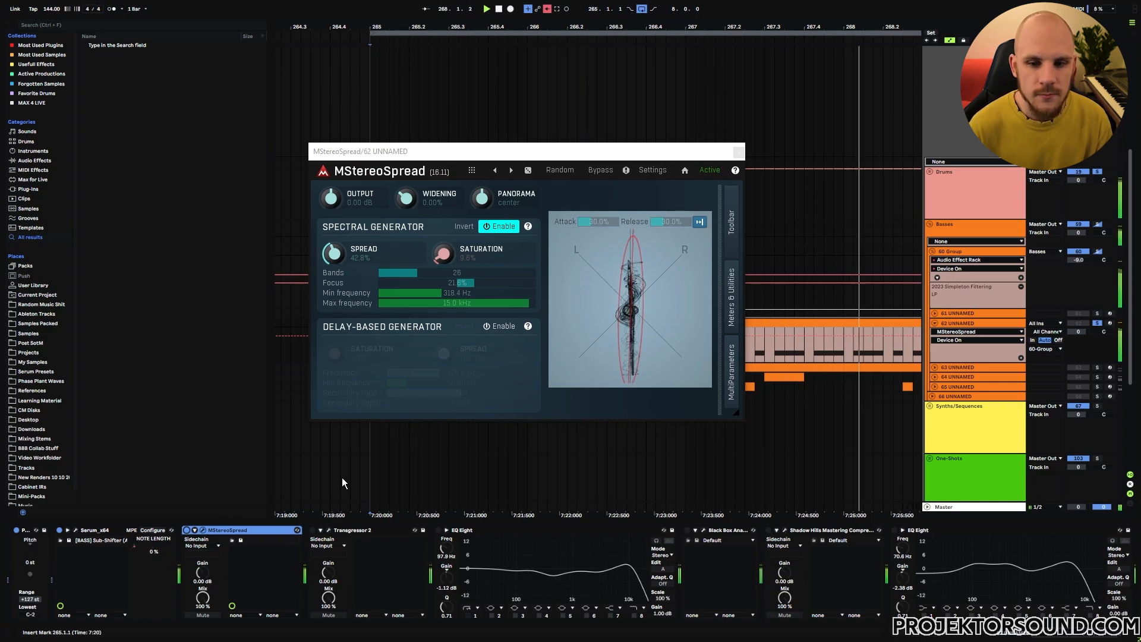
key(space)
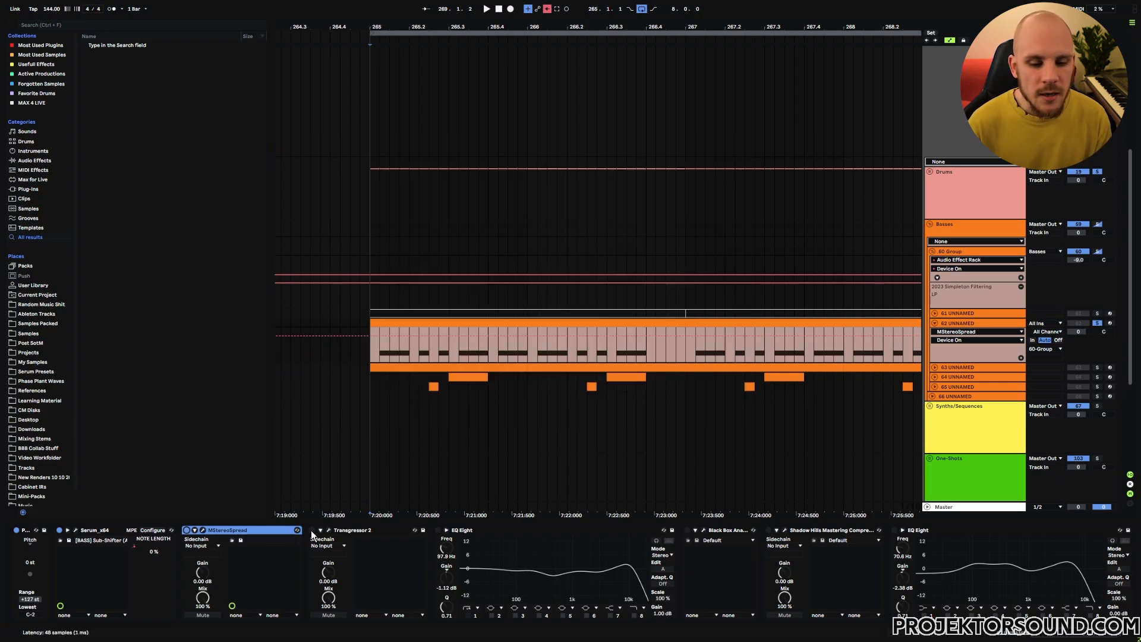
- Show the Transgressor 2 settings with the window moved higher on the screen, and hide the plug-in window
click(327, 529)
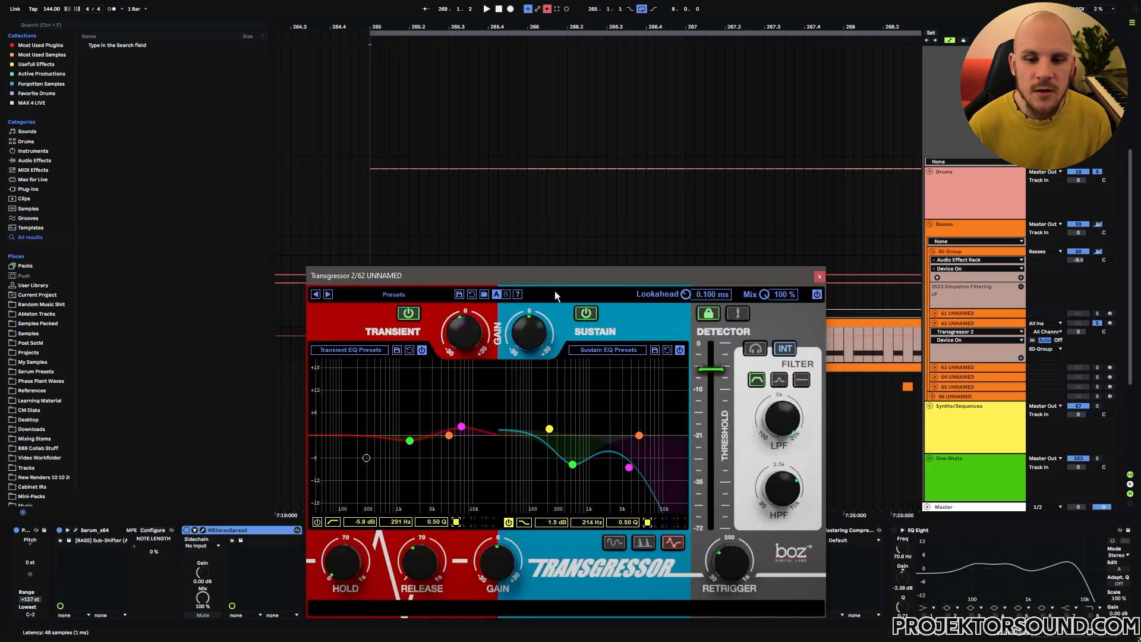
drag(548, 277, 533, 103)
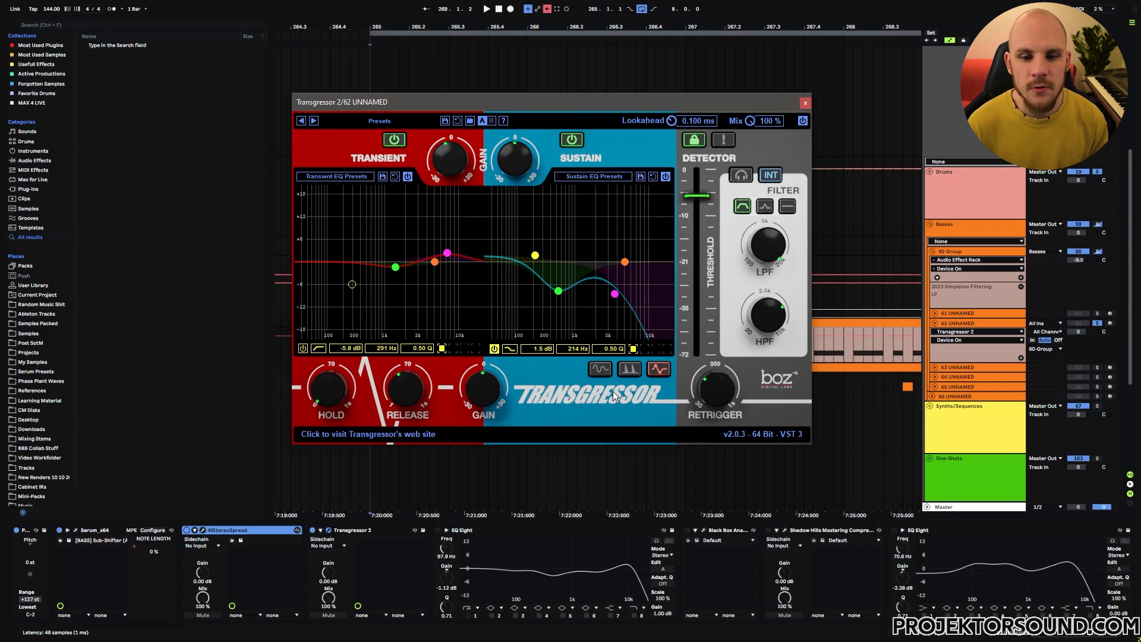
key(ctrl+alt+p)
- Play the bass from bar 265 with Transgressor 2 bypassed, and again with it enabled
click(369, 345)
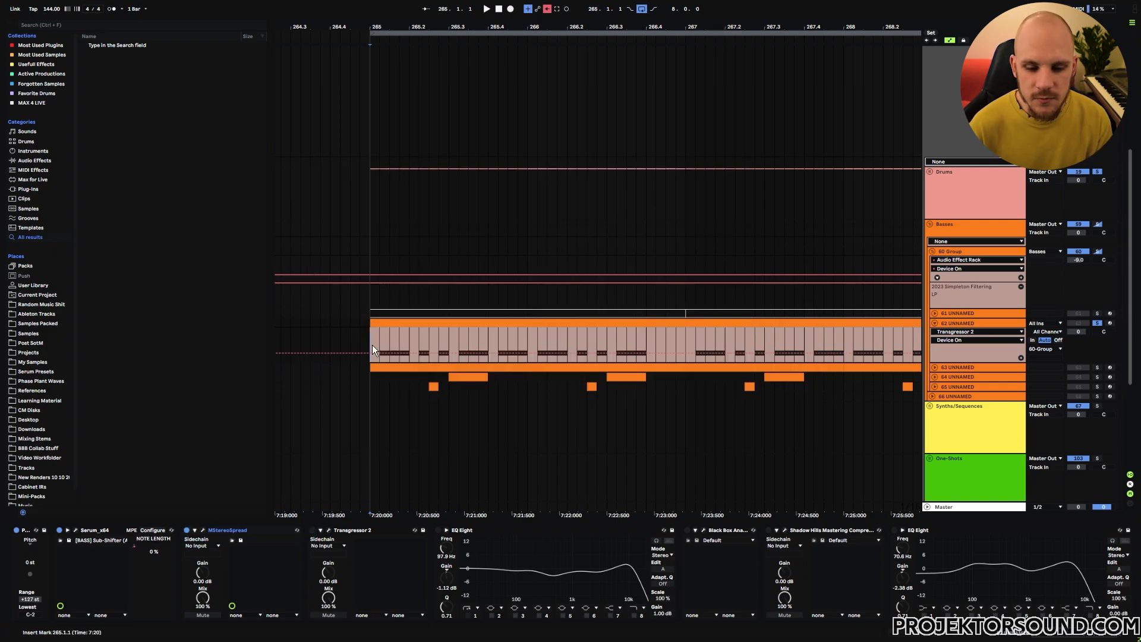
key(space)
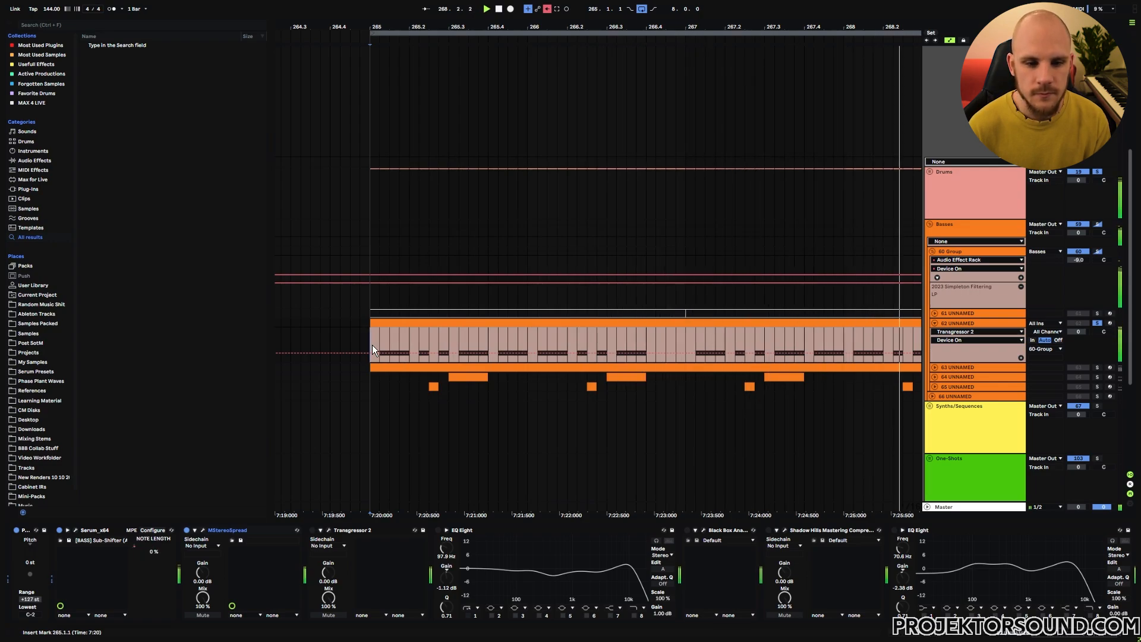
key(space)
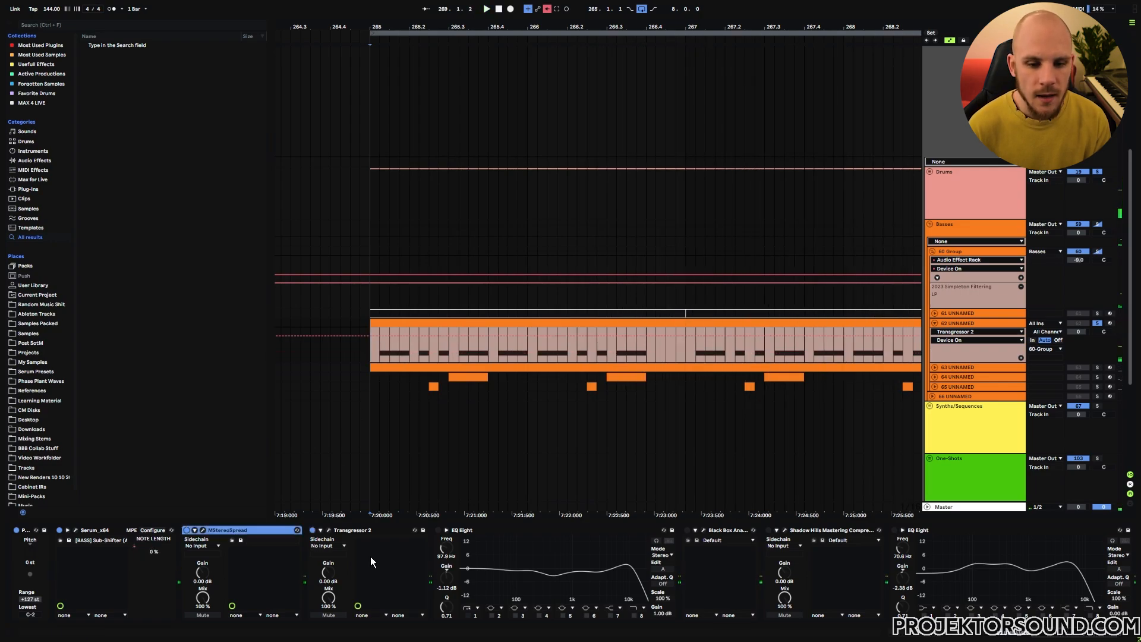
key(space)
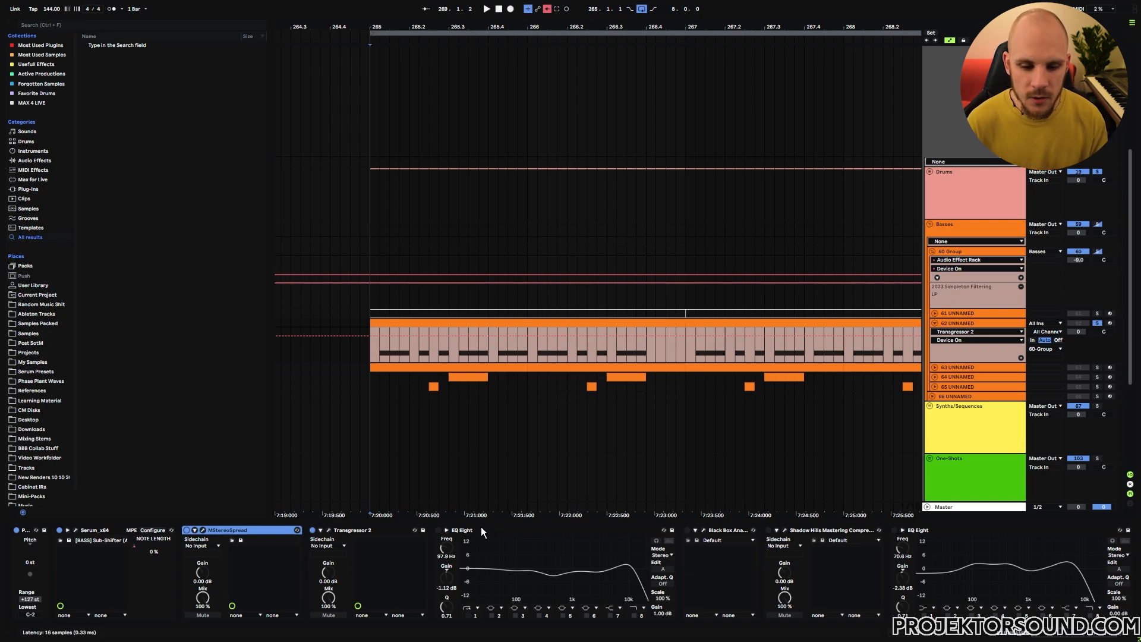
- Enable the first EQ Eight, the Black Box Analog Design HG-2 and the Shadow Hills Mastering Compressor in the bass chain
click(453, 532)
click(438, 530)
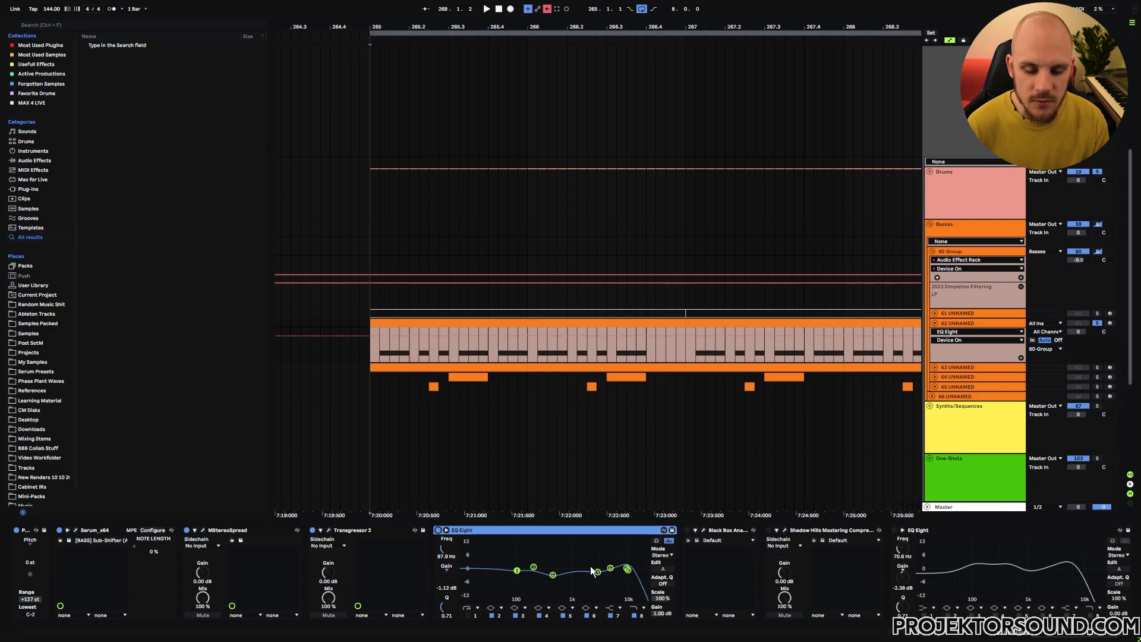
click(688, 529)
click(769, 530)
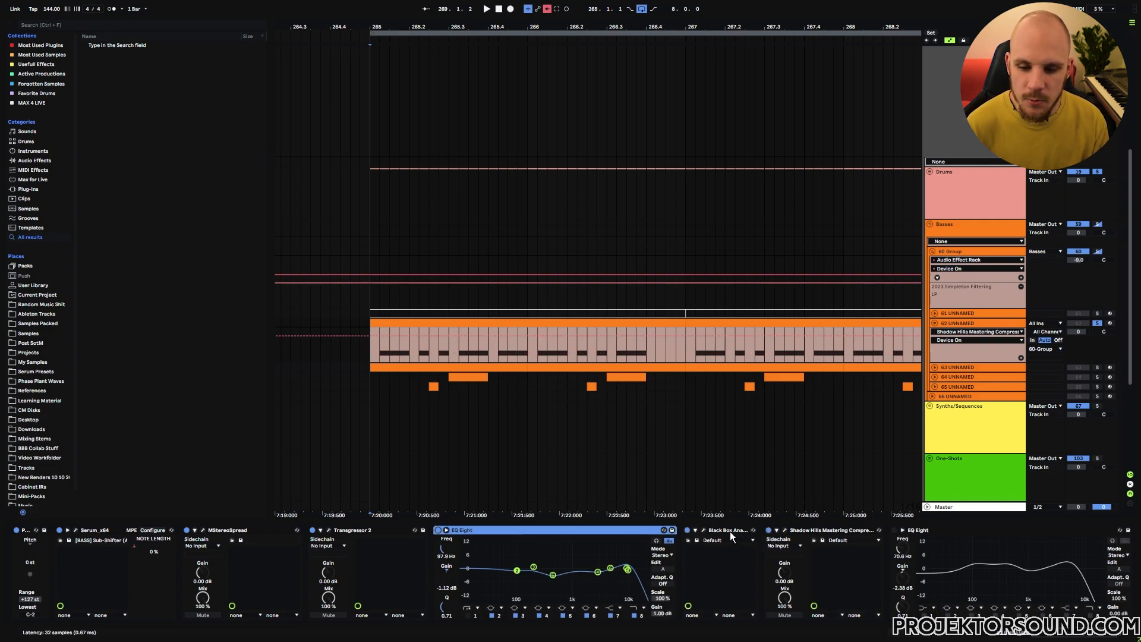
- Inspect the settings of the Black Box Analog Design HG-2 and the Shadow Hills Mastering Compressor
click(708, 530)
click(704, 529)
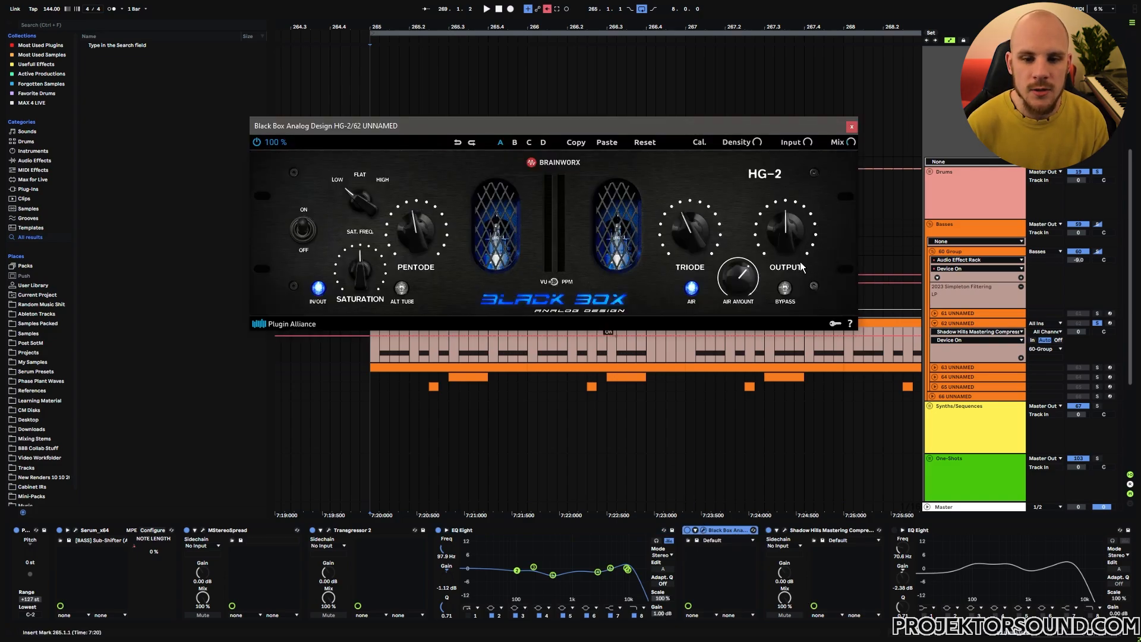
click(783, 530)
drag(529, 310, 529, 82)
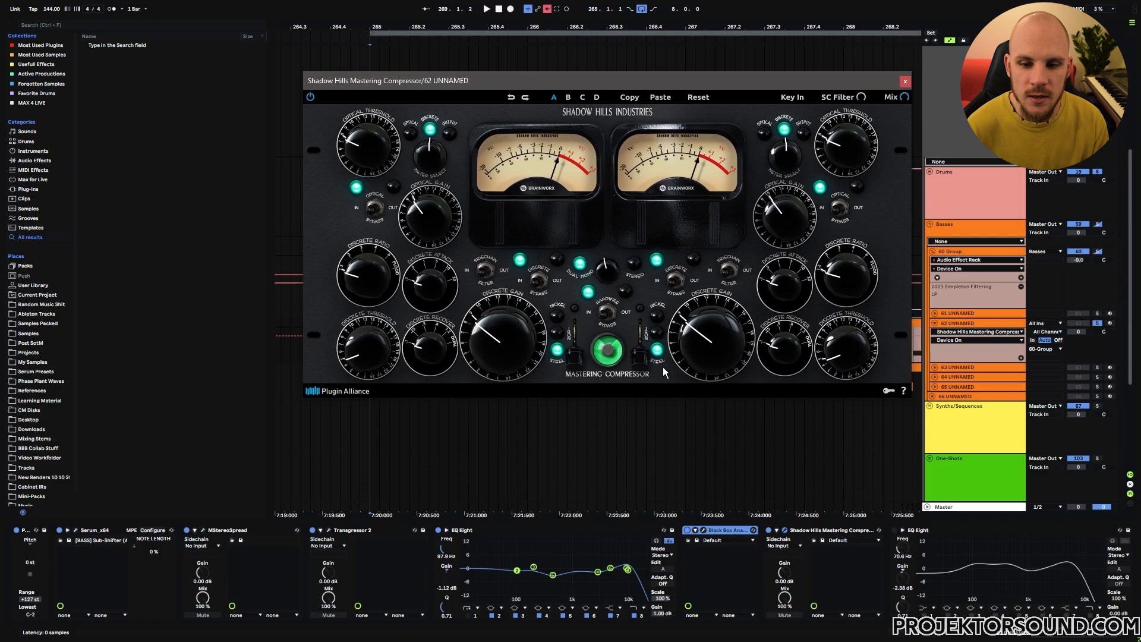
click(905, 82)
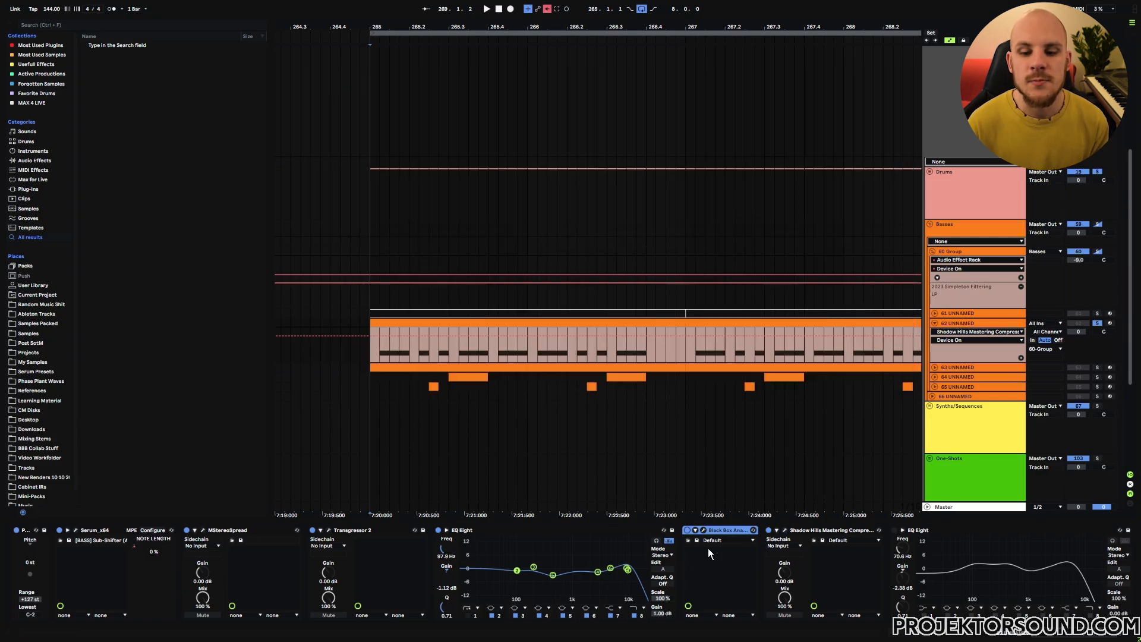
click(704, 529)
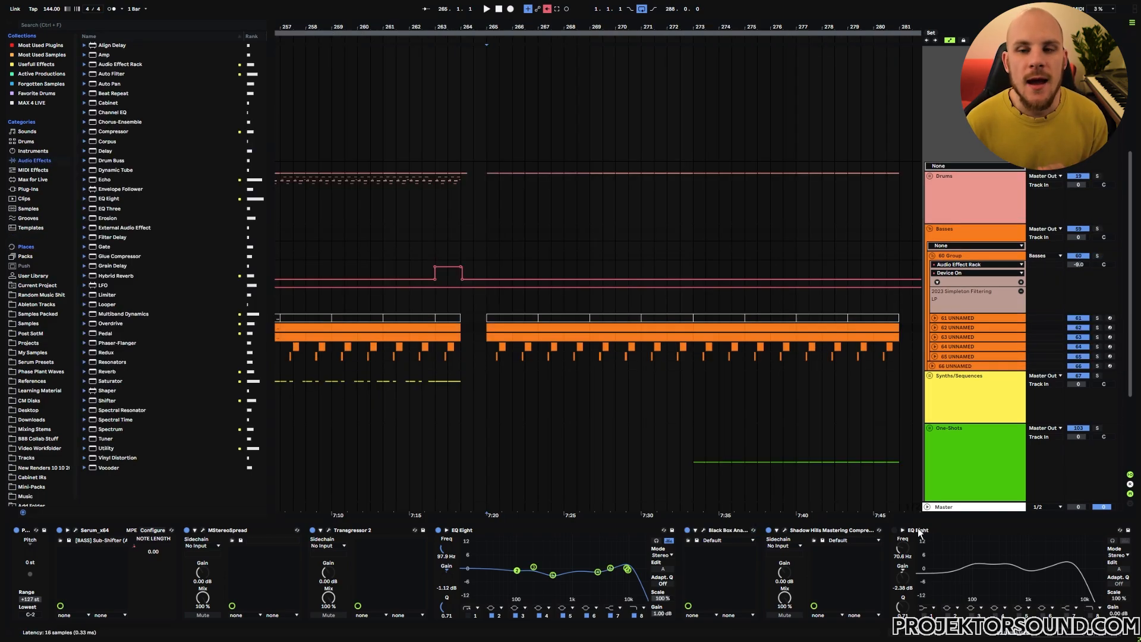
- Enable the last EQ Eight in the bass chain and solo the 62 UNNAMED track, with playback starting at bar 265
click(895, 530)
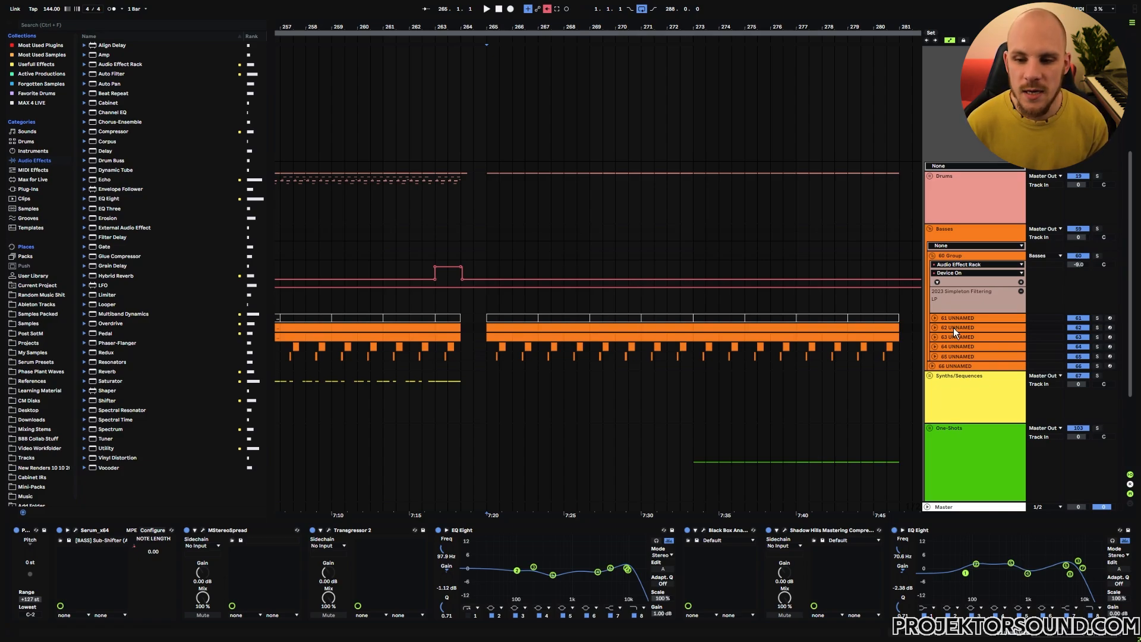
click(487, 329)
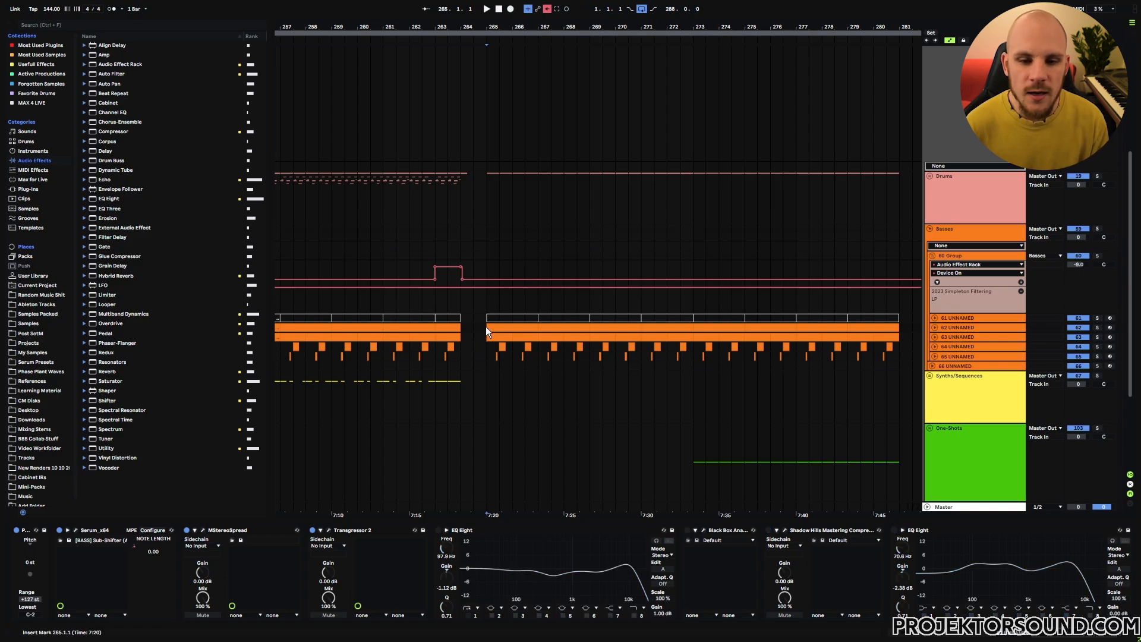
click(1098, 327)
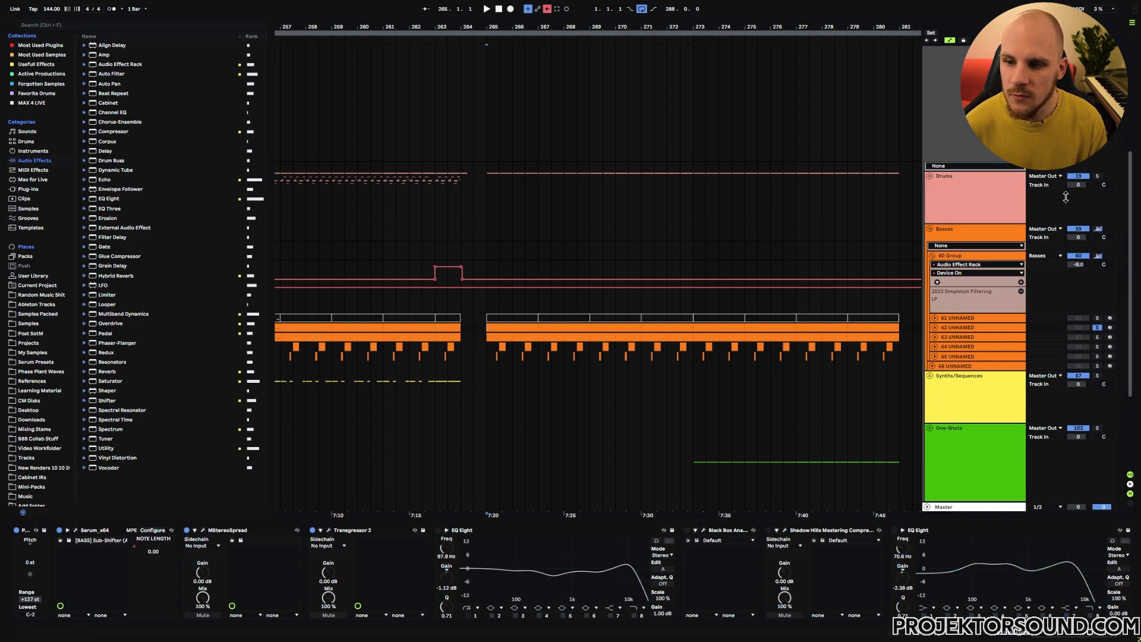
- Play the soloed bass with the drums from bar 265, without and with the effects chain enabled
key(space)
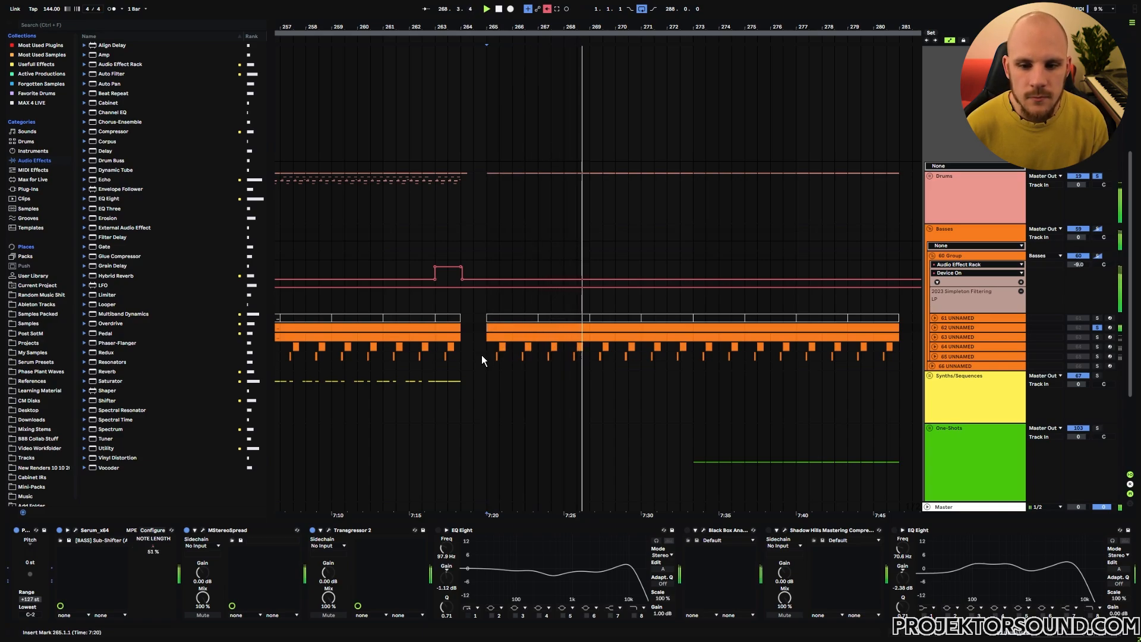
key(space)
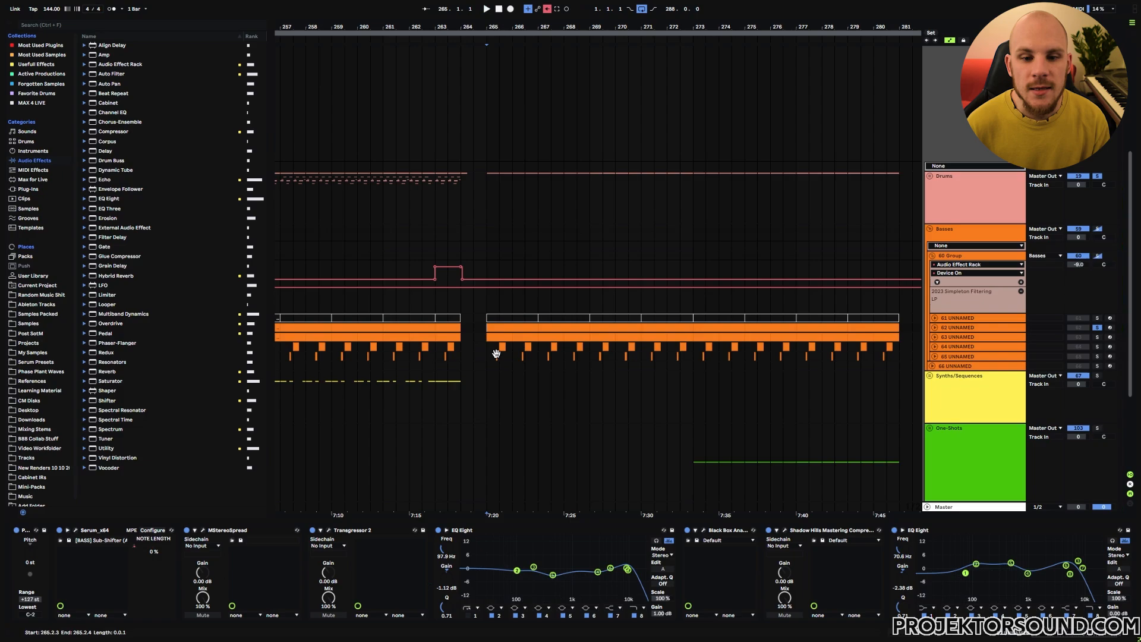
key(space)
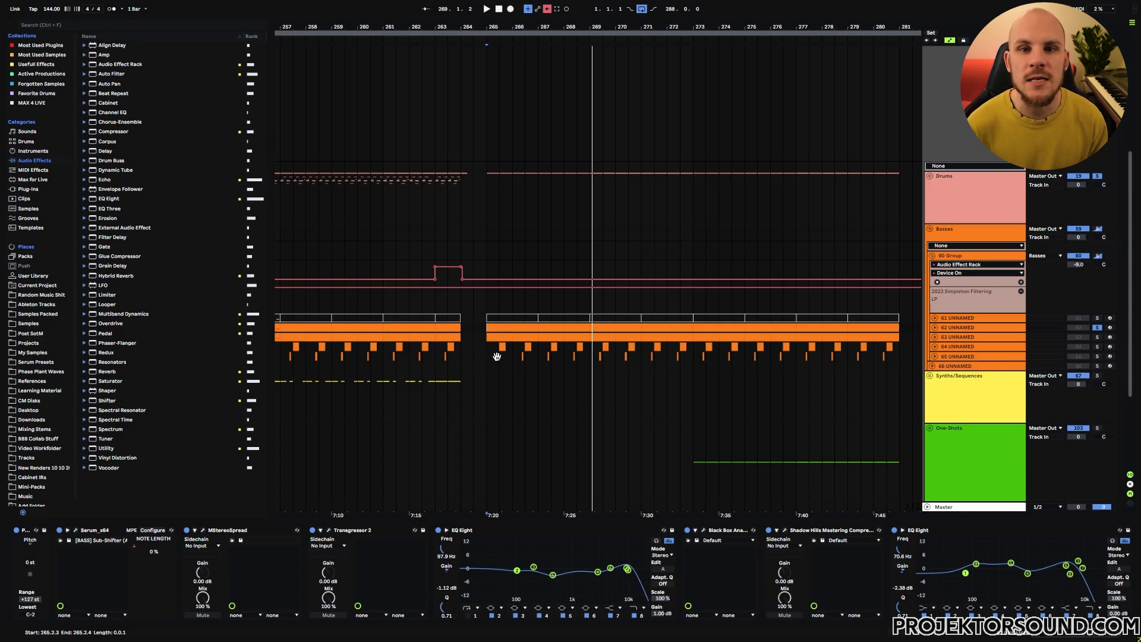
- Solo the 63 UNNAMED bass track and unfold it along with the 62 UNNAMED track
click(951, 337)
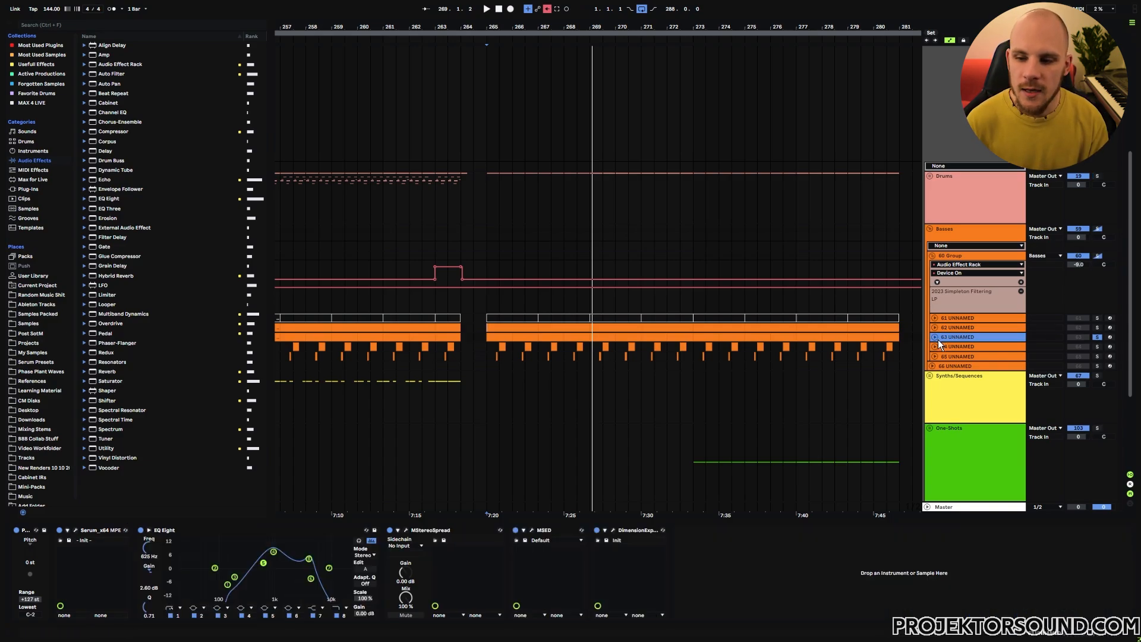
click(935, 338)
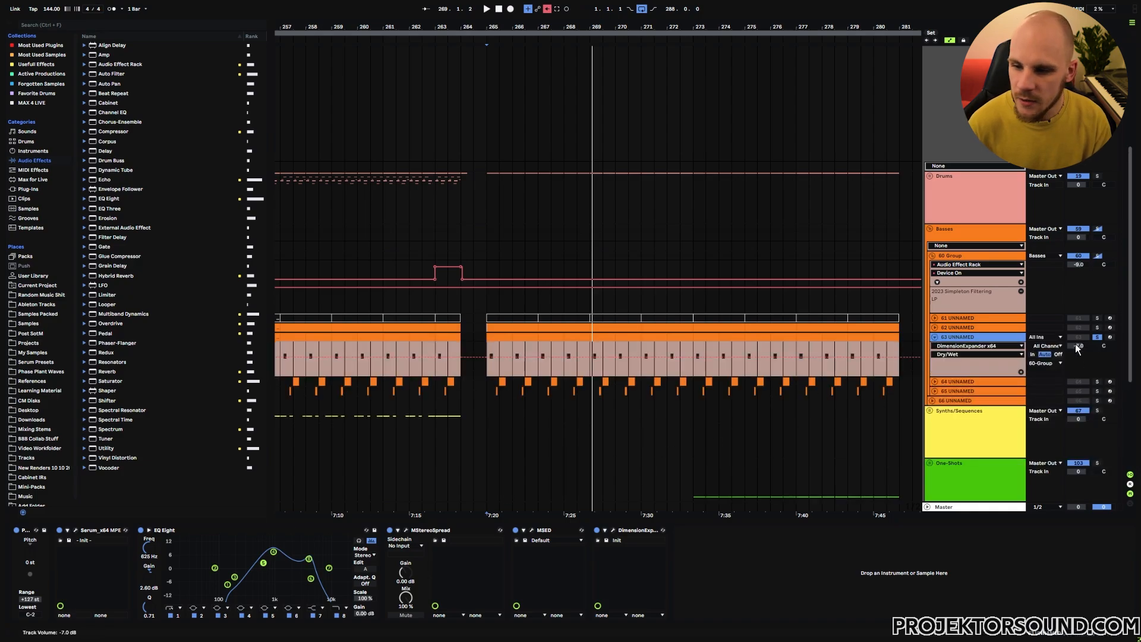
click(935, 328)
- Compare the 265.1.3 to 265.2.1 range in the 62 and 63 UNNAMED tracks and play the soloed 63 track
drag(493, 25, 492, 355)
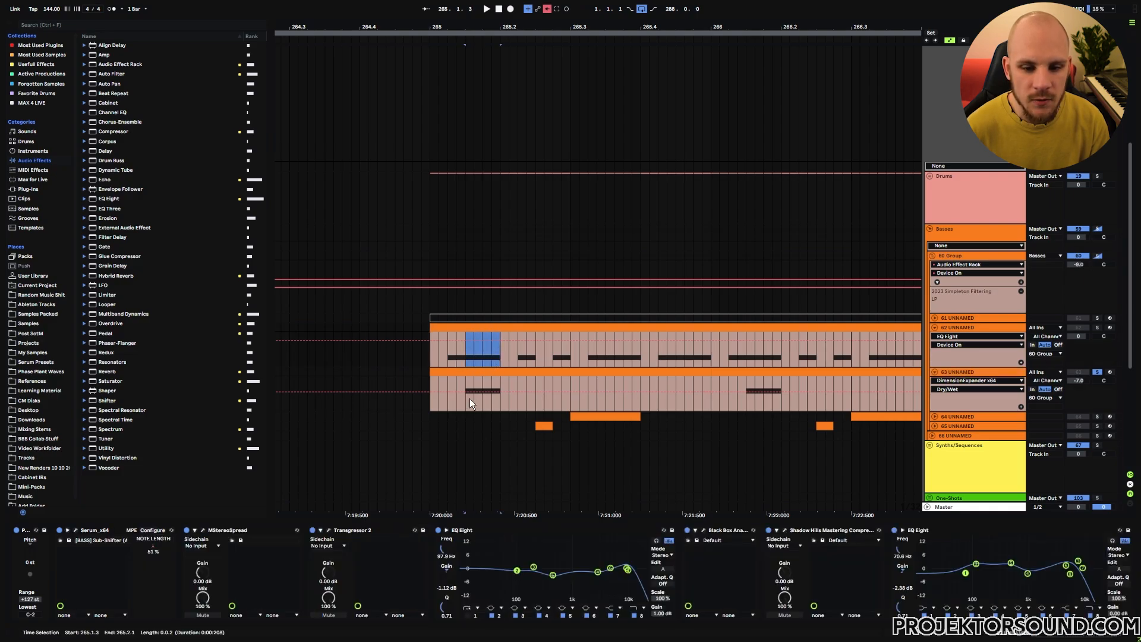
drag(469, 403, 498, 404)
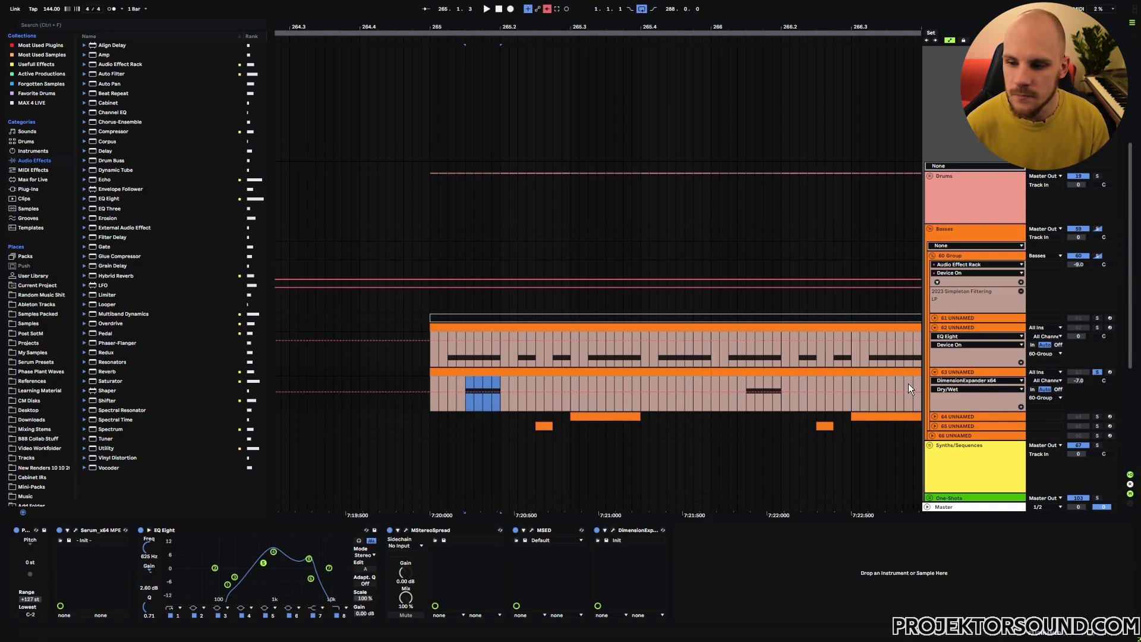
key(space)
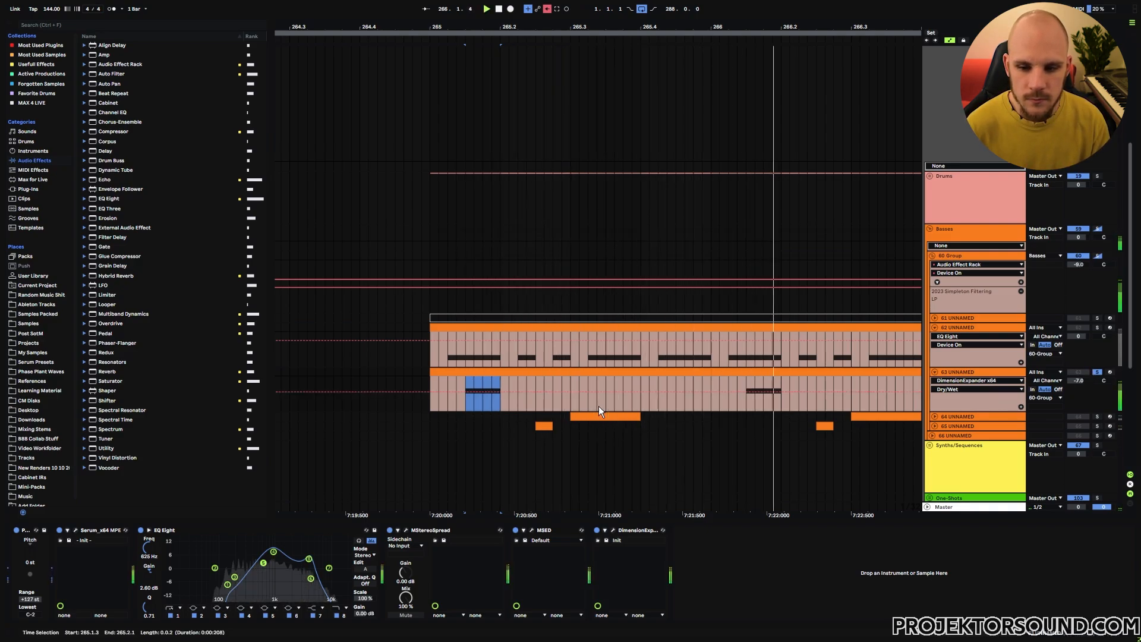
key(space)
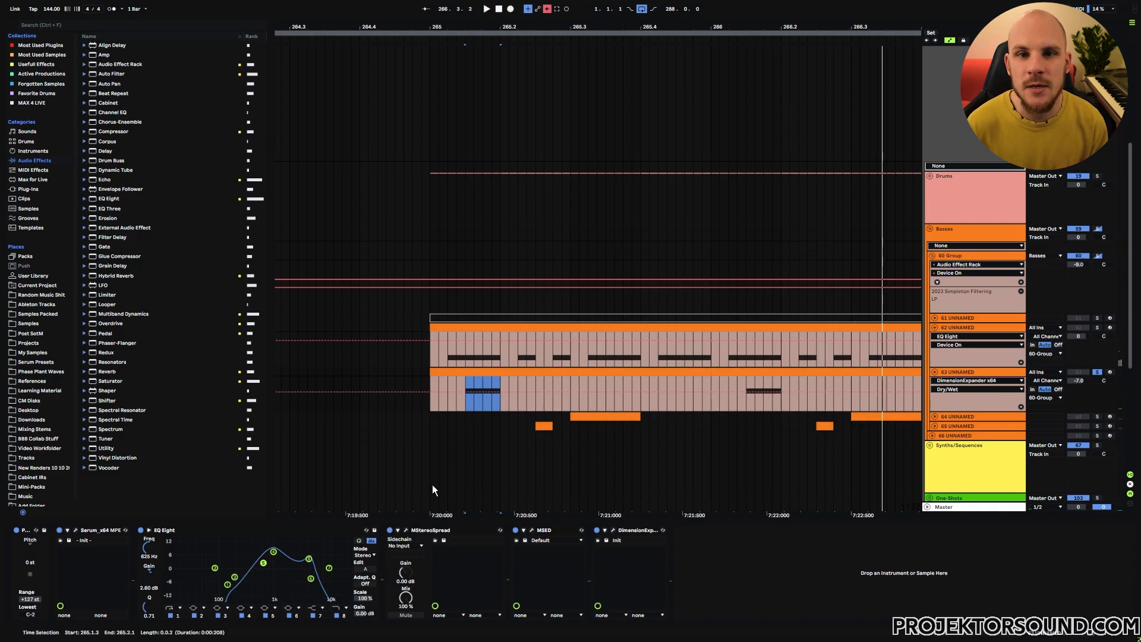
- Inspect the 63 UNNAMED track's Serum effects, EQ Eight curve, MSED and Dimension Expander settings
click(76, 530)
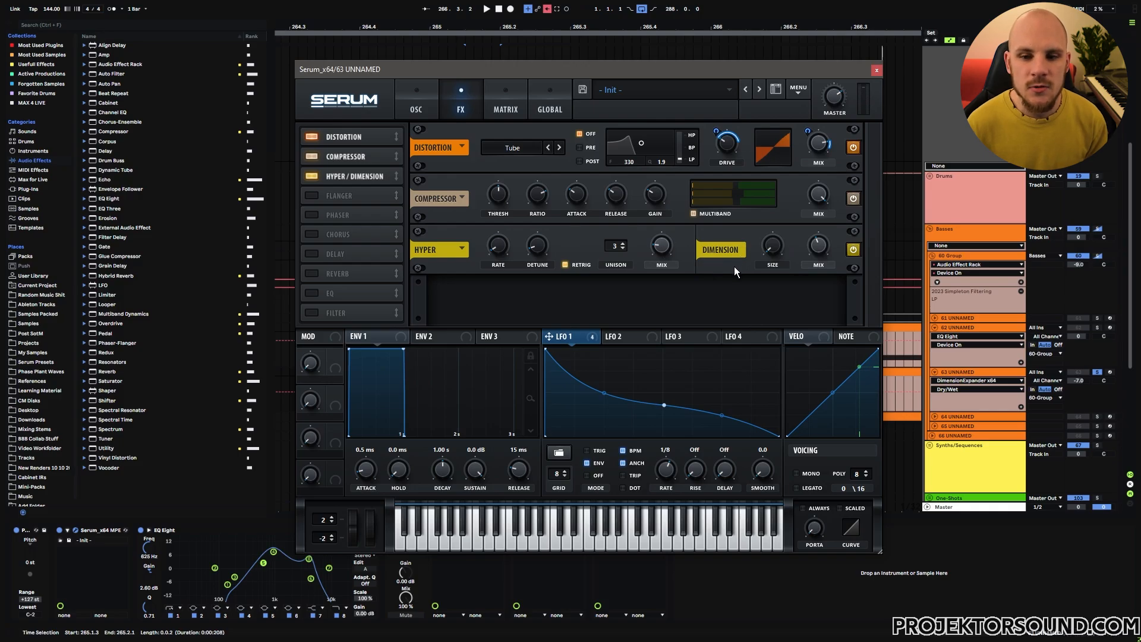
click(877, 71)
click(174, 531)
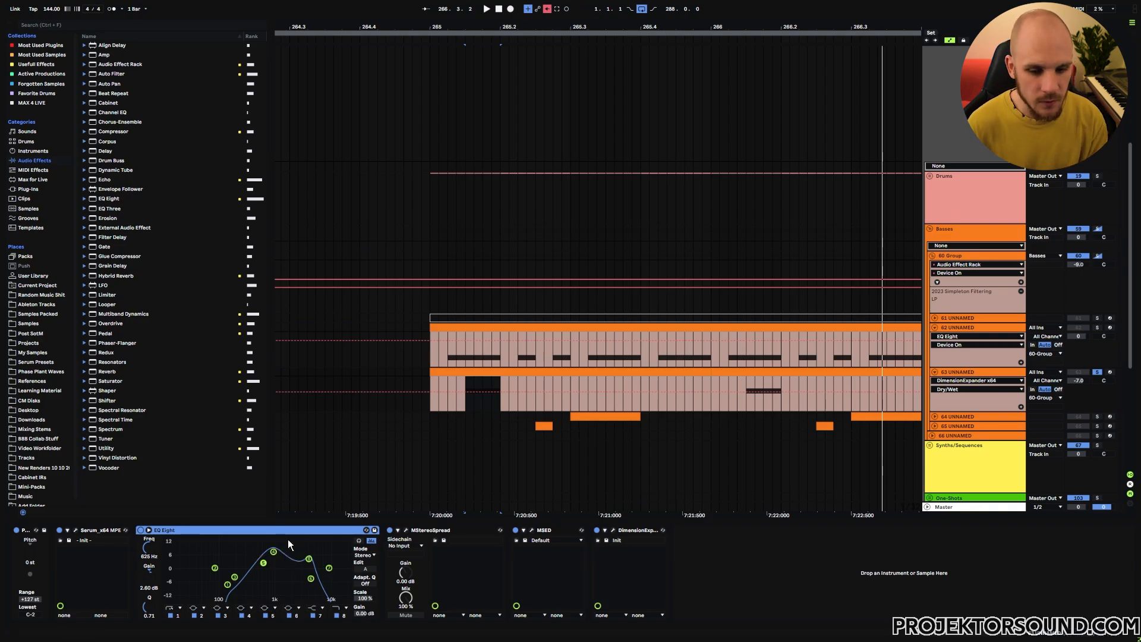
click(406, 529)
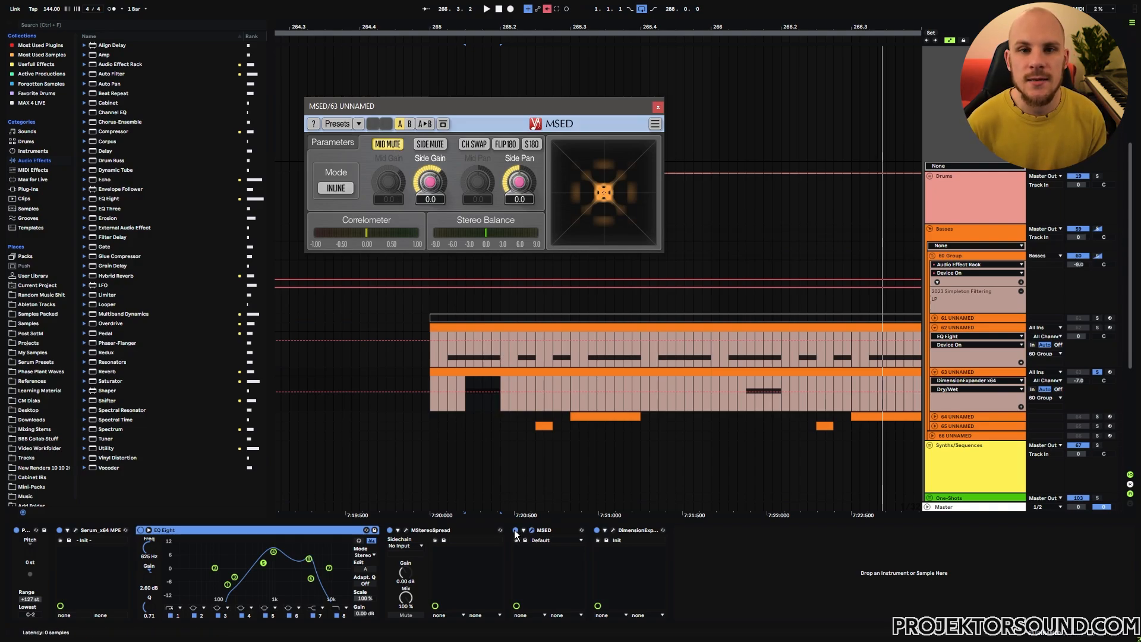
click(613, 530)
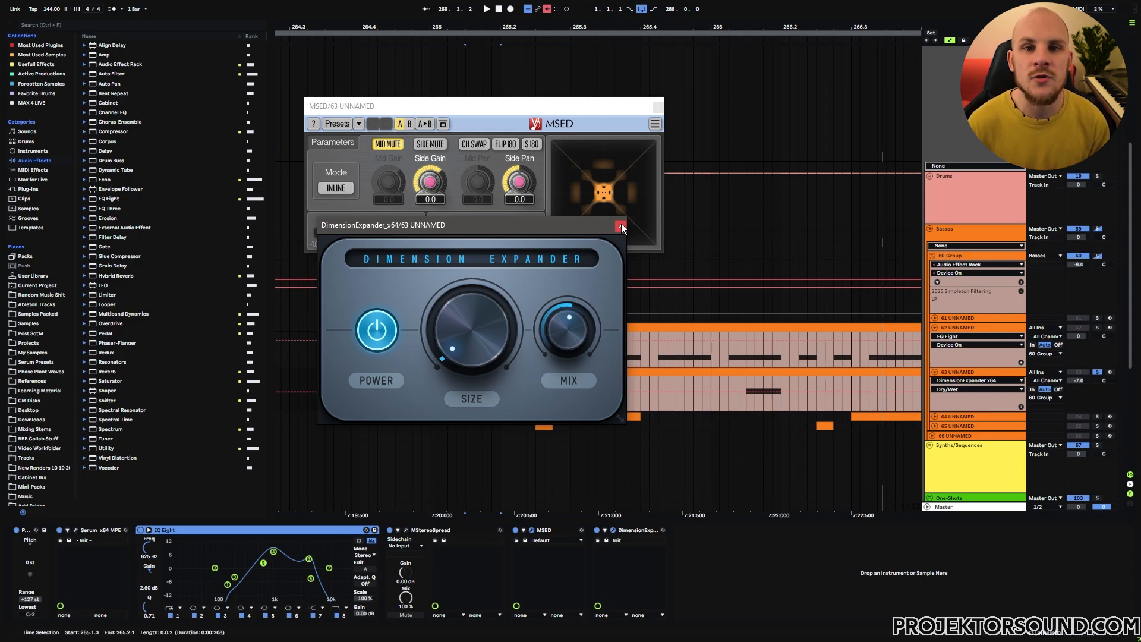
- Play the 62 and 63 UNNAMED tracks together with the drums from bar 265
click(433, 218)
key(space)
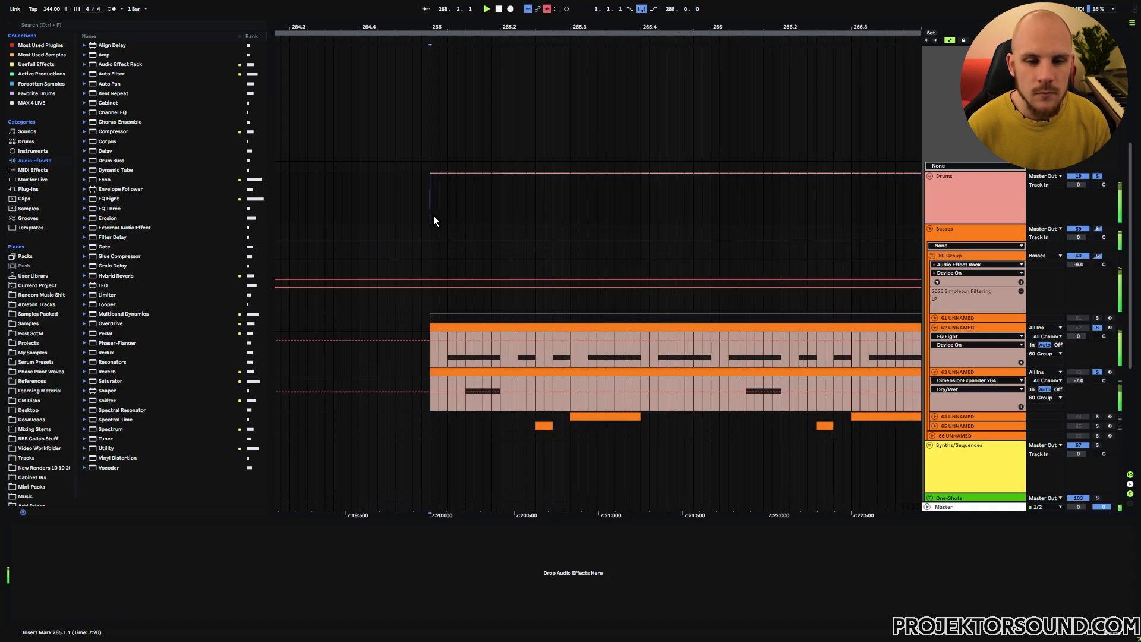
- Compare the notes of the 62 and 63 UNNAMED tracks within 265.1.1 to 265.2.1 and 265.3.1 to 265.4.1
click(495, 407)
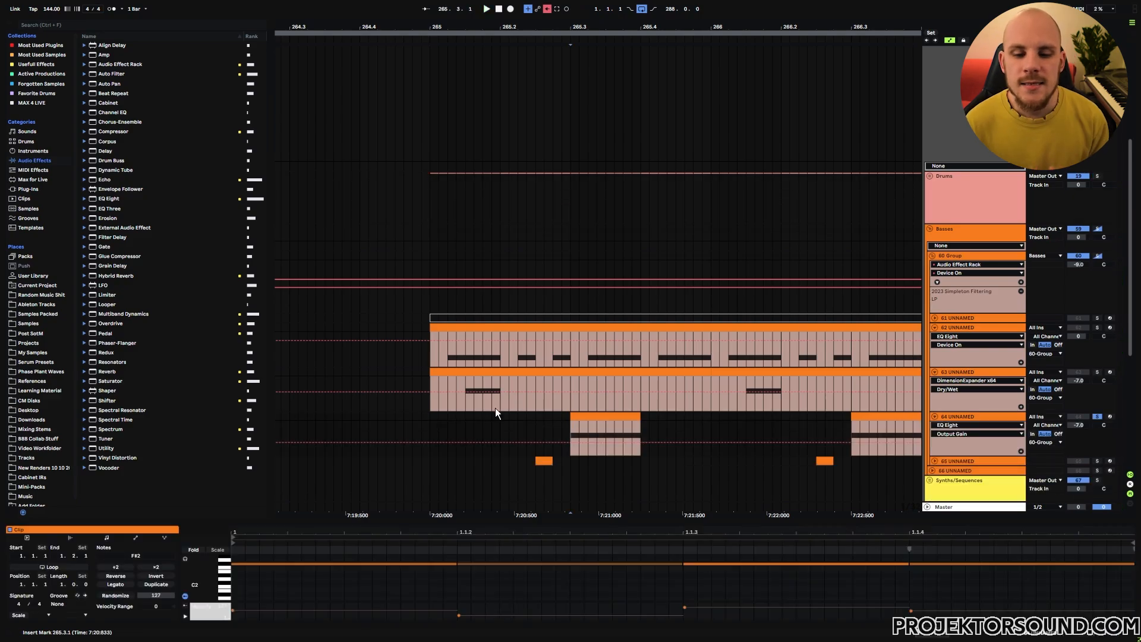
drag(500, 400, 434, 399)
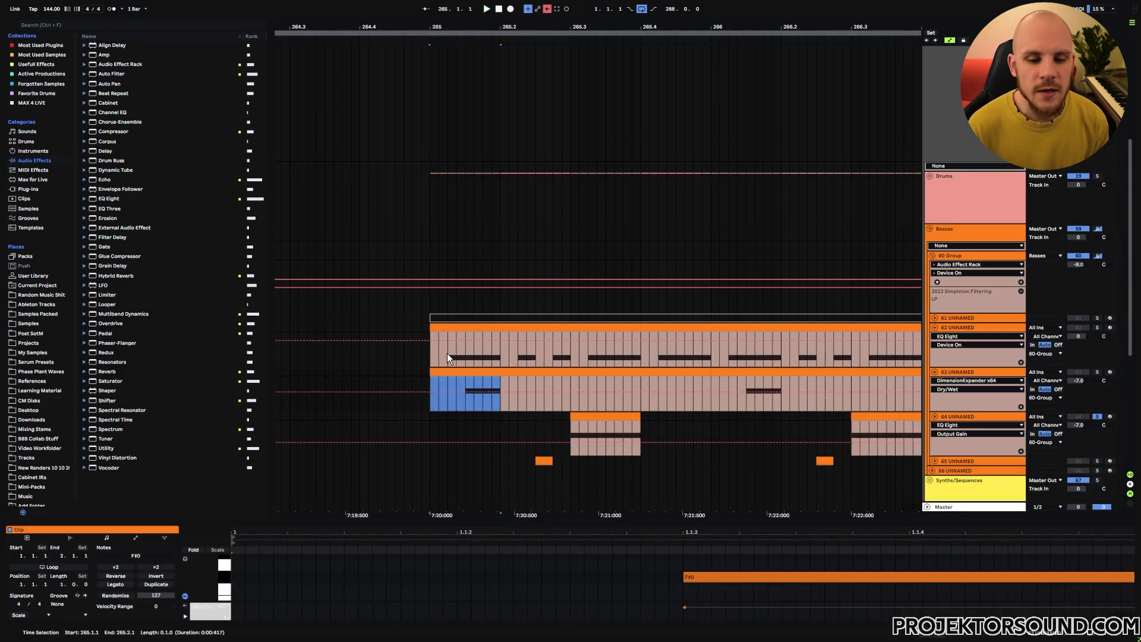
click(466, 357)
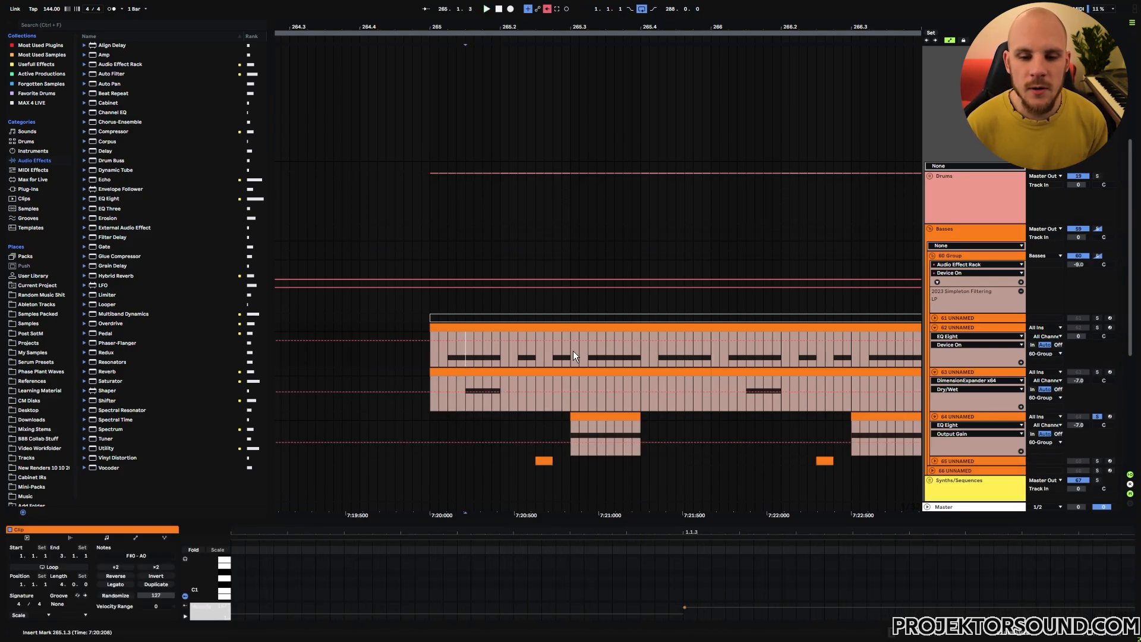
drag(572, 350, 642, 353)
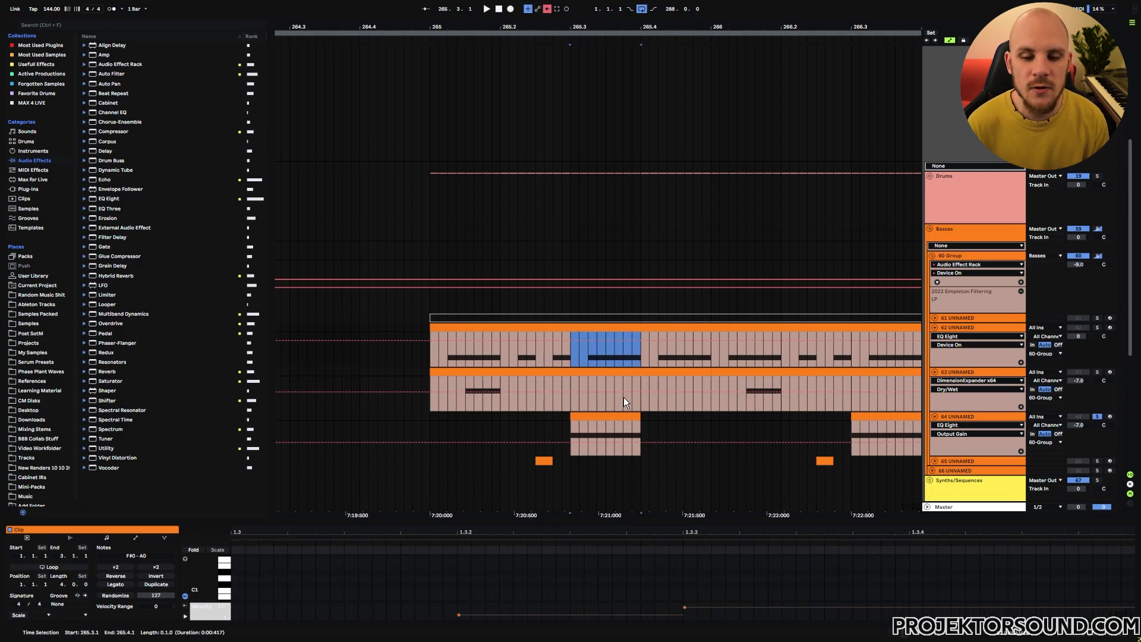
click(725, 581)
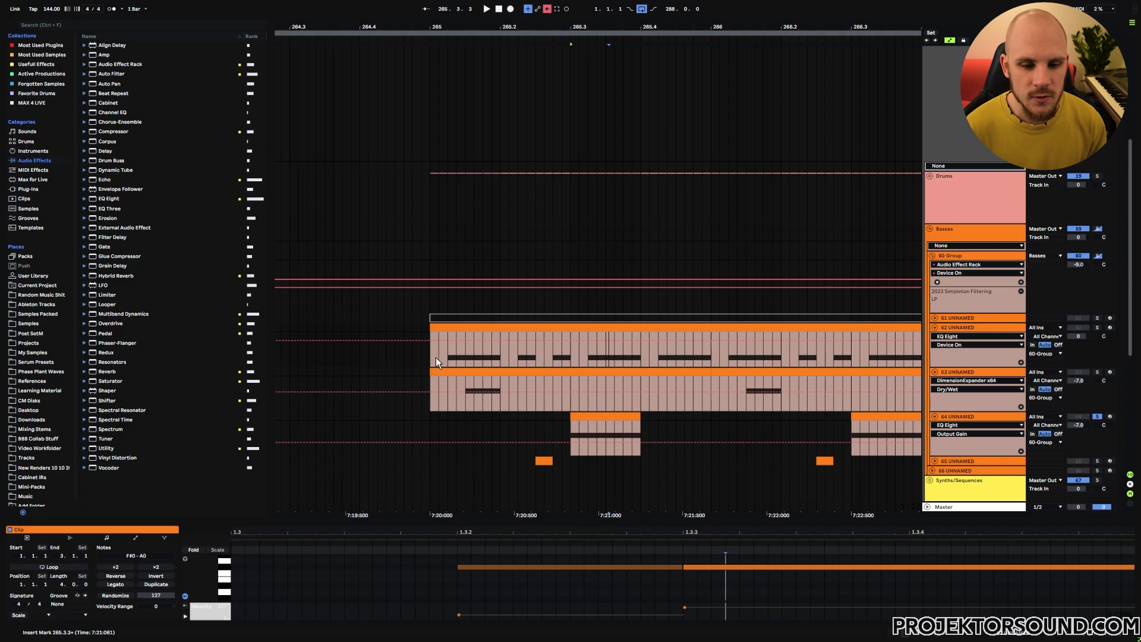
drag(437, 358, 499, 351)
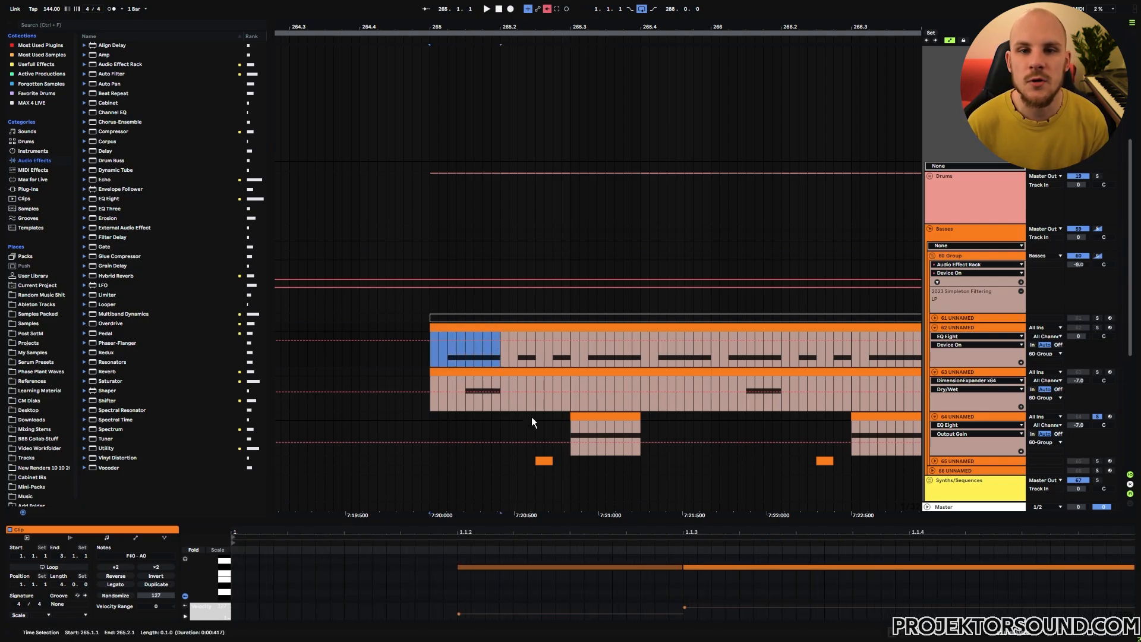
- Open Serum on the 64 UNNAMED track and examine its oscillator, filter and LFO 1 settings
click(586, 417)
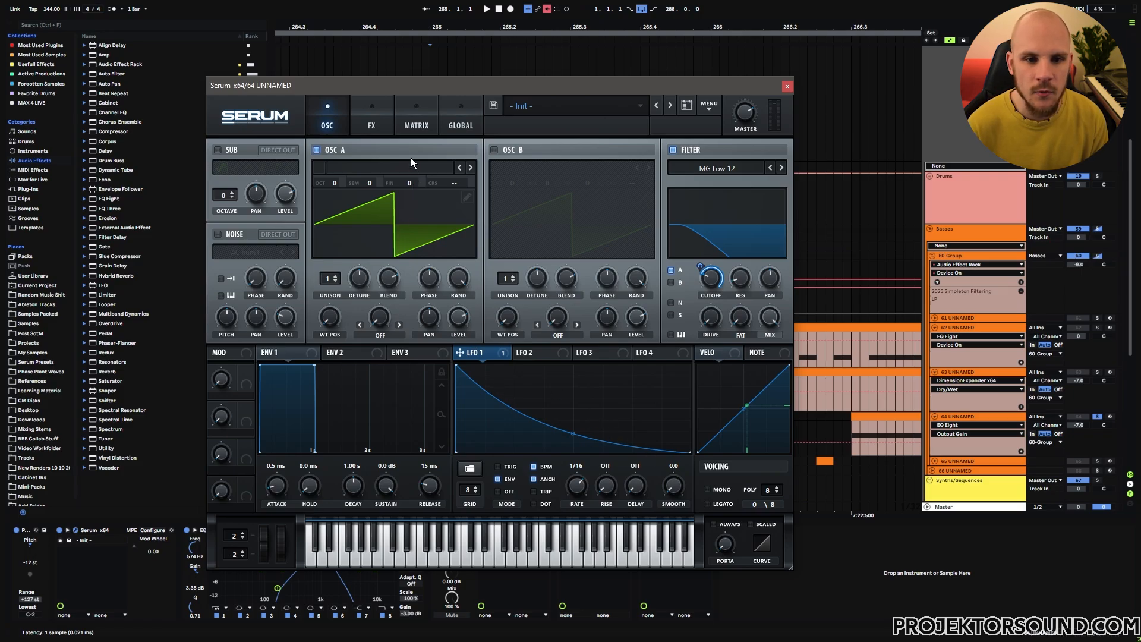
- Try reshaping Serum's LFO 1 curve with an extra middle point and adjusted segments, and remove the point again
double_click(573, 419)
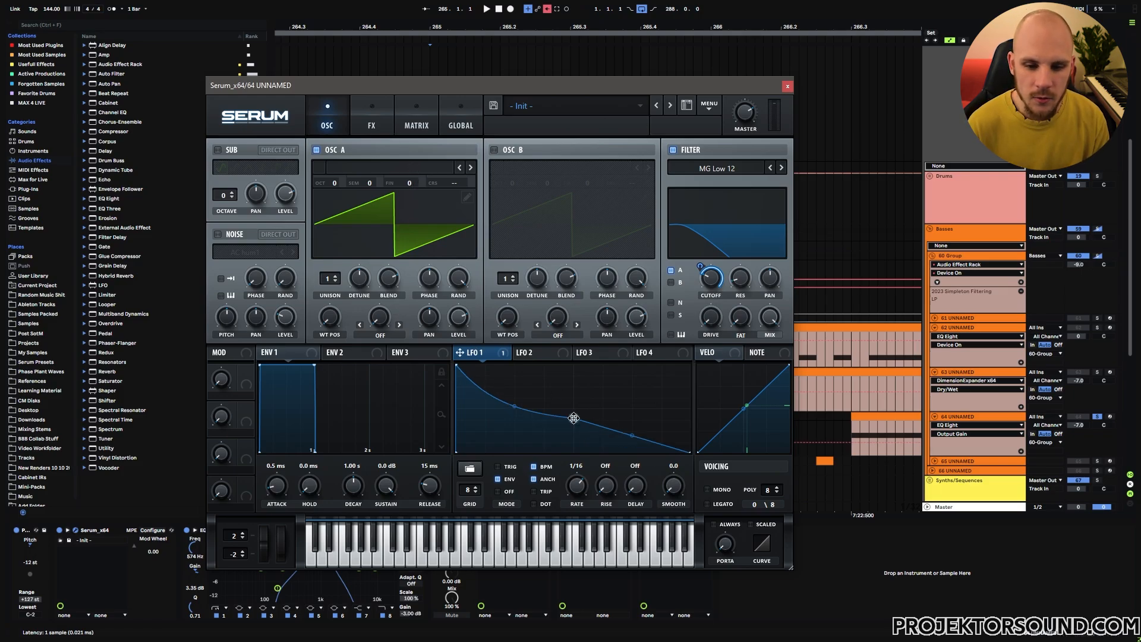
drag(573, 418, 573, 409)
drag(632, 435, 634, 422)
drag(519, 401, 574, 421)
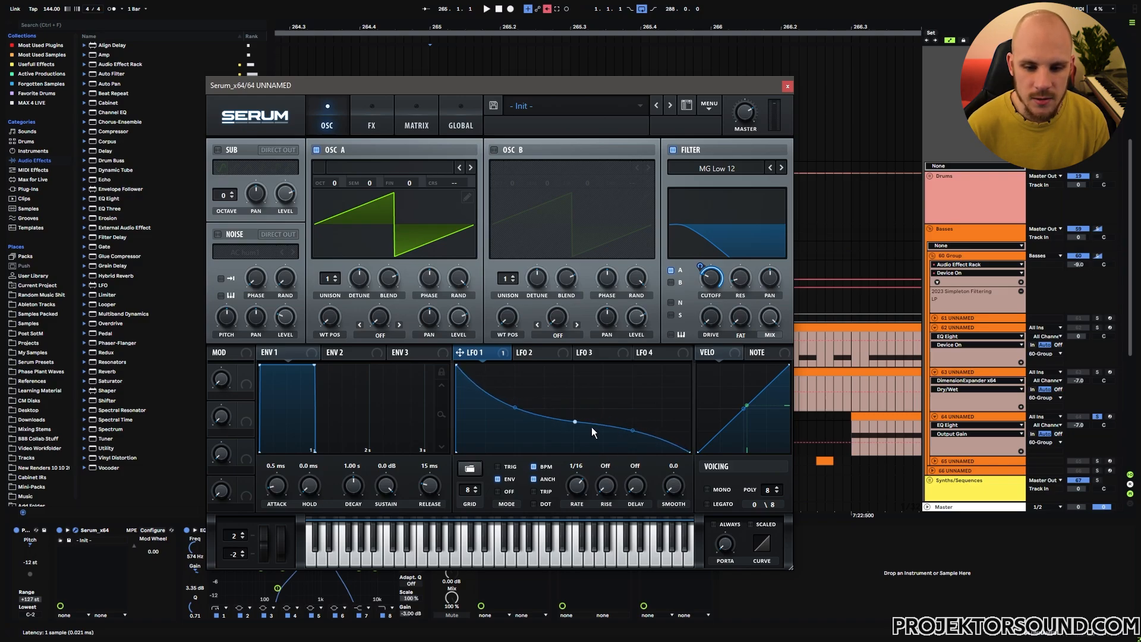
double_click(575, 421)
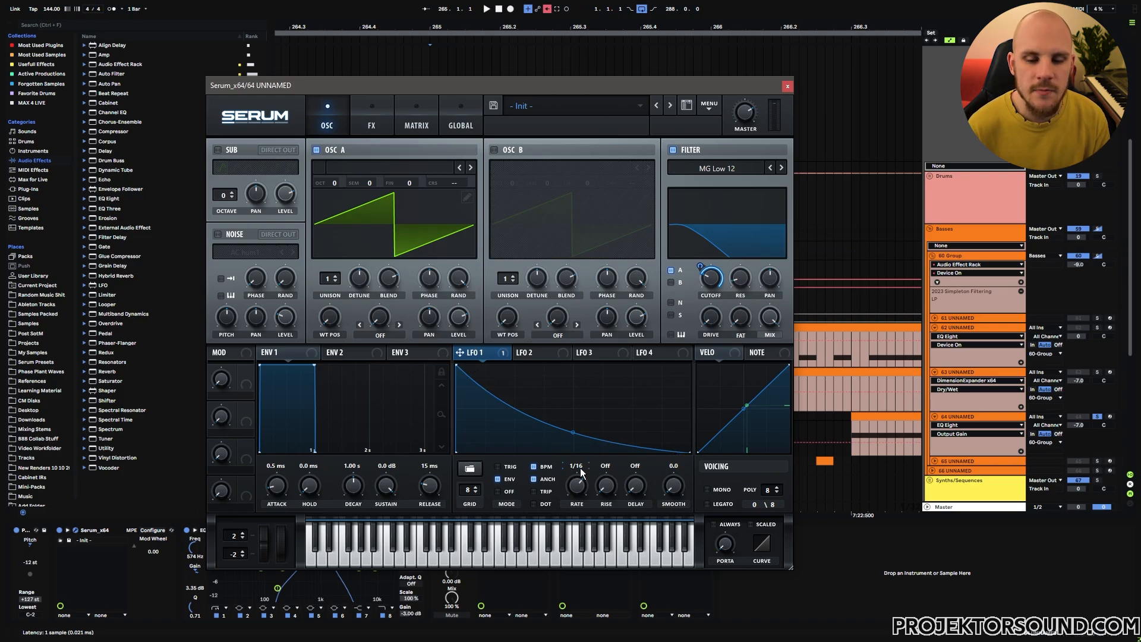
- Inspect Serum's effects and the MStereoSpread settings on the 64 UNNAMED track
click(372, 122)
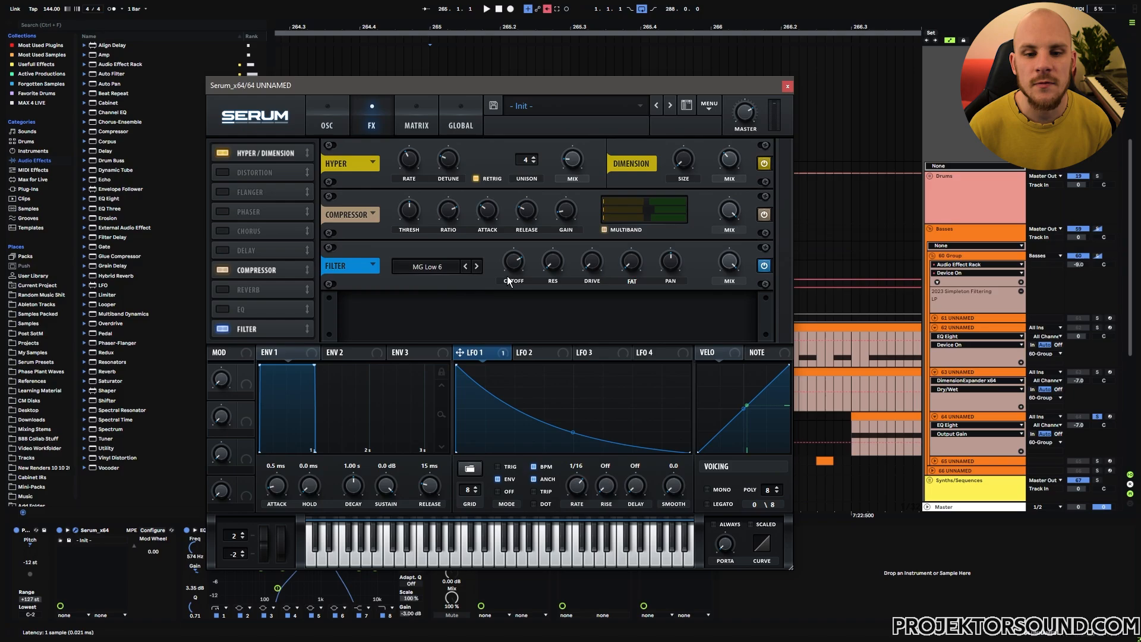
key(Escape)
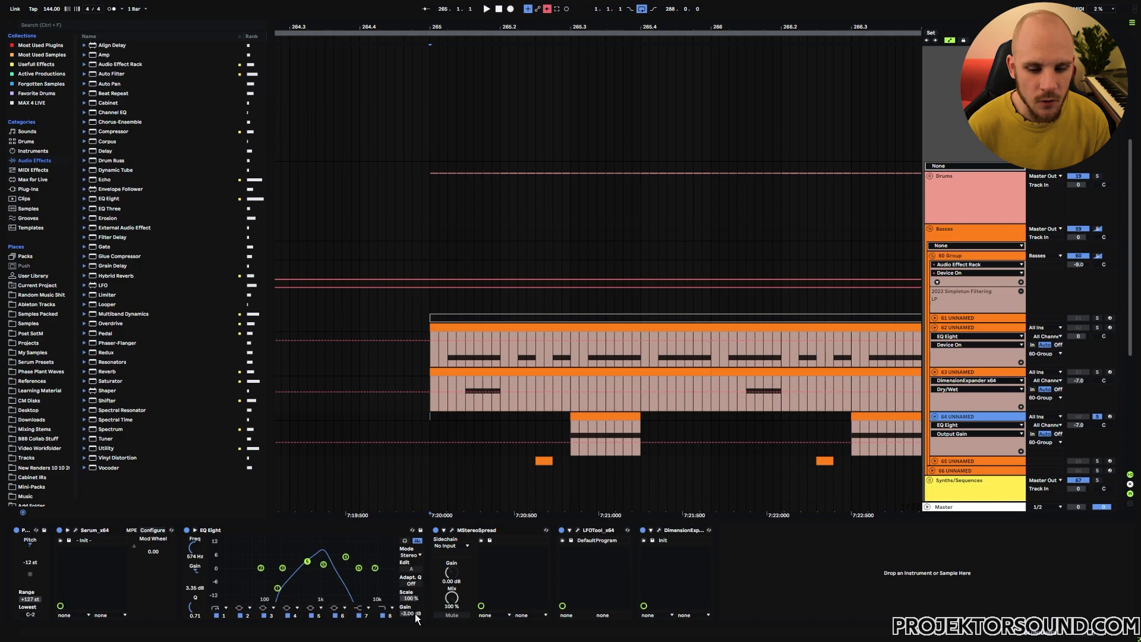
click(451, 530)
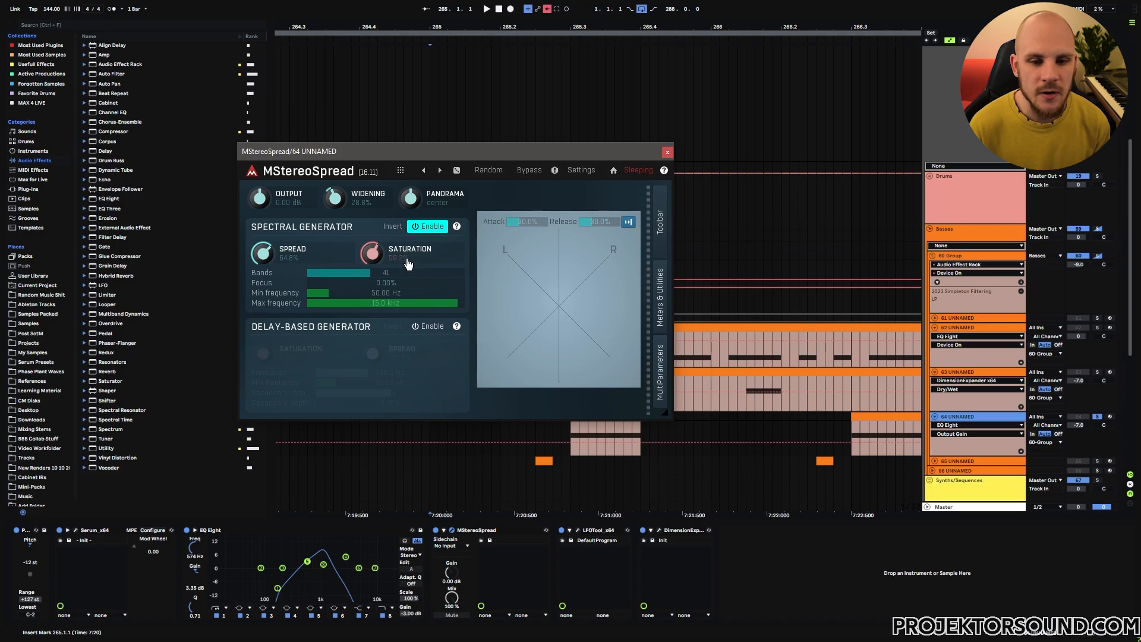
click(668, 154)
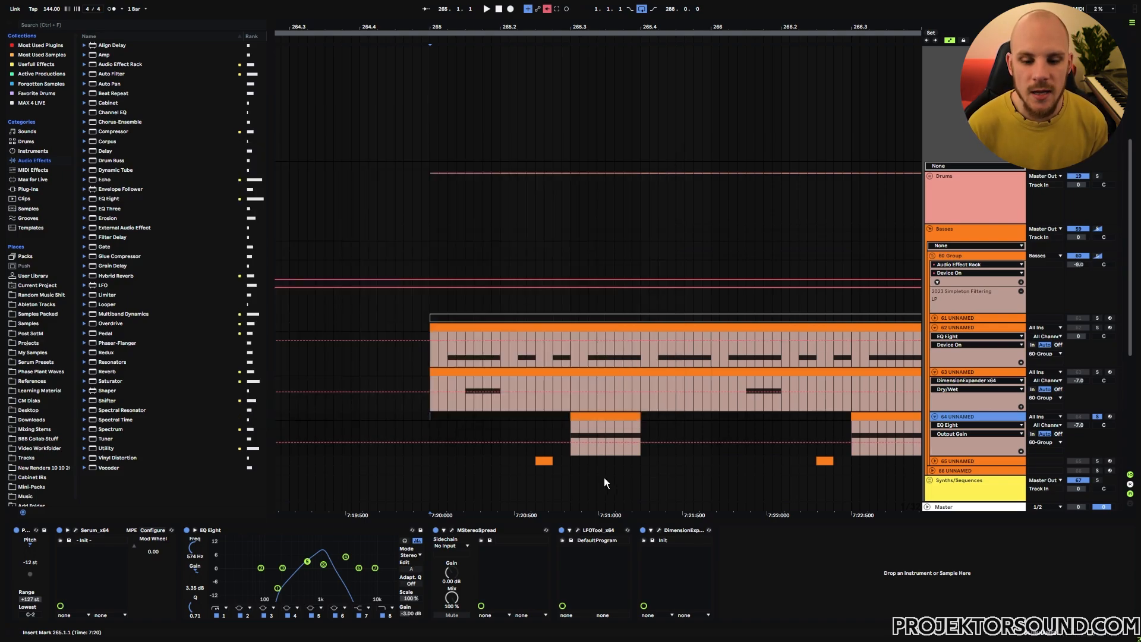
- Examine the LFOTool volume shape on the 64 UNNAMED track and mark the start of its clip at 265.3.1
click(577, 530)
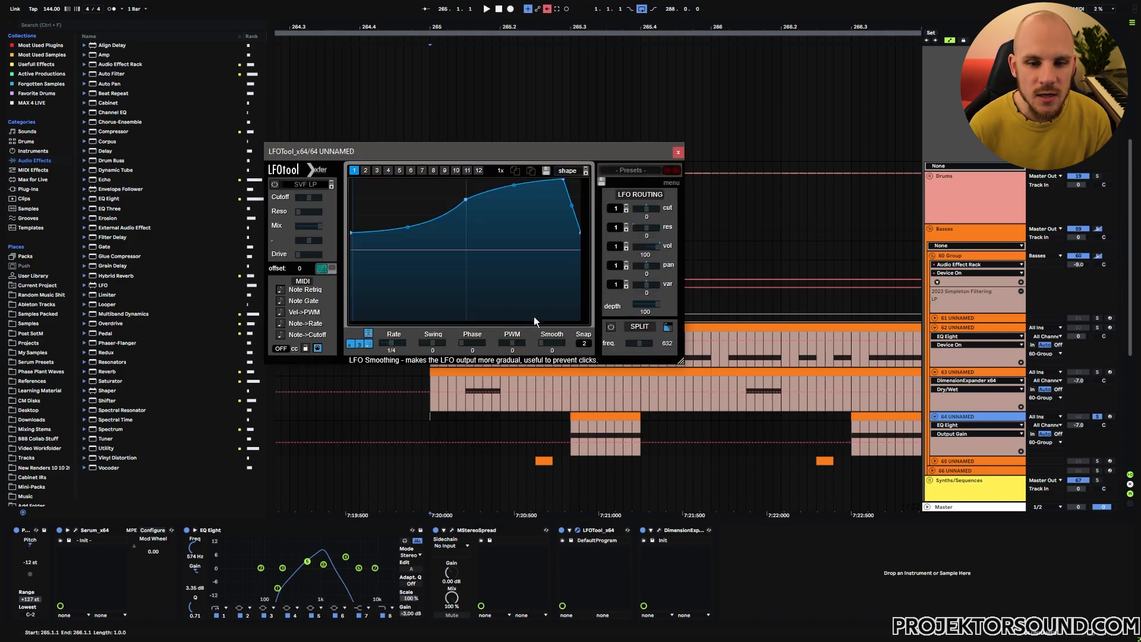
drag(571, 433, 599, 435)
click(678, 151)
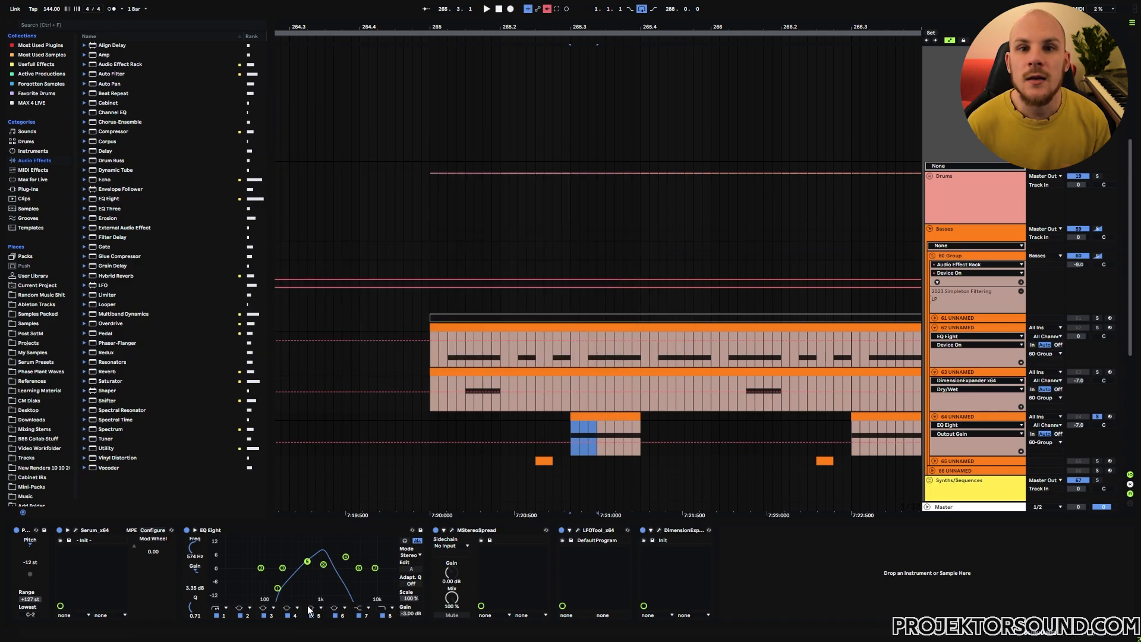
- Examine the low bands of the 64 track's EQ Eight and the 62 track's notes from 265.3.1 to 265.4.1
click(287, 547)
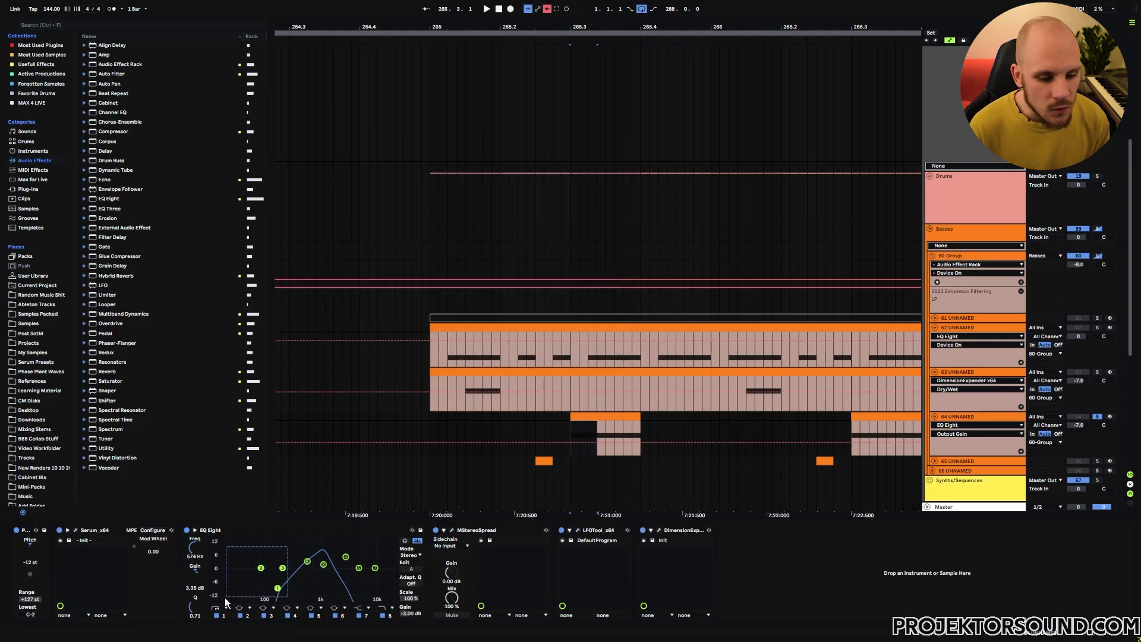
click(214, 608)
click(573, 356)
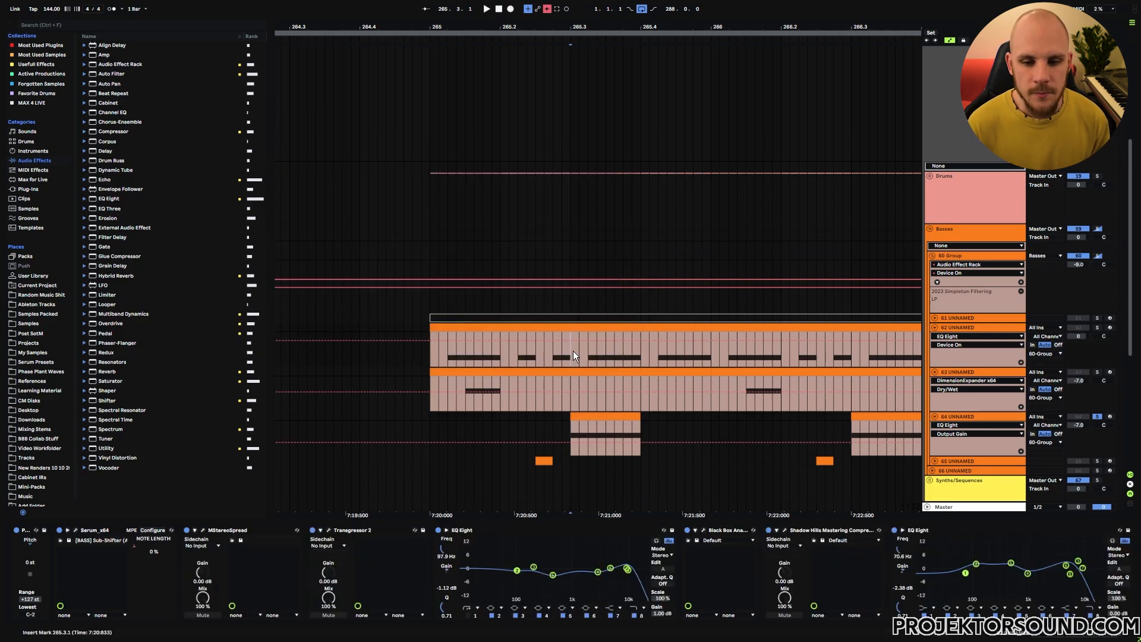
drag(573, 356, 639, 355)
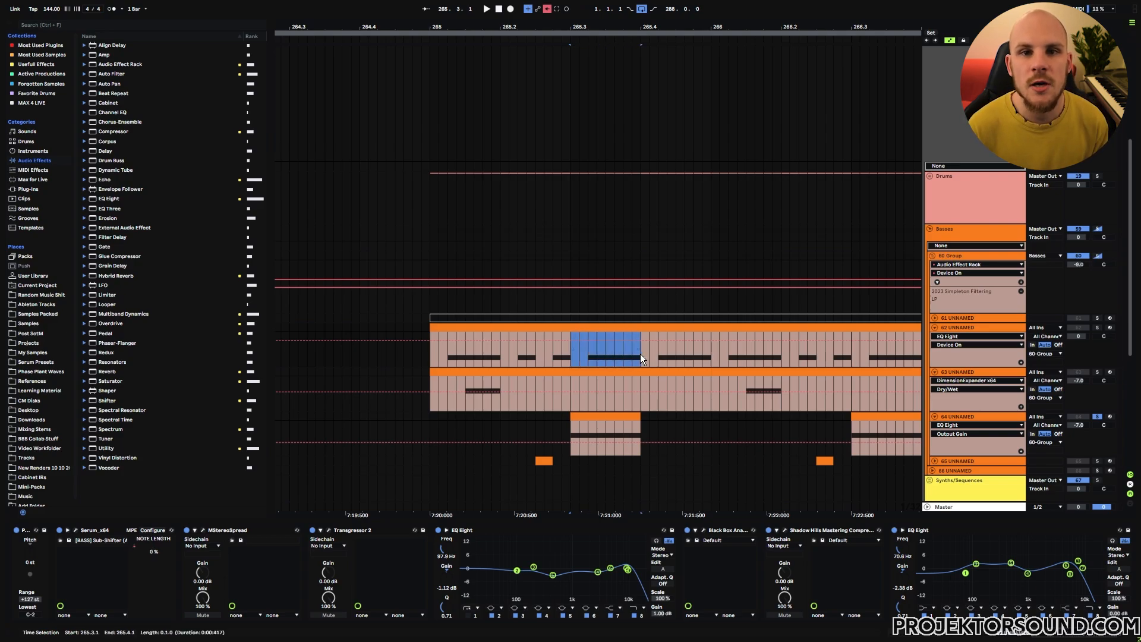
- Inspect Dimension Expander on the 64 UNNAMED track and bring up the automation of its Size parameter
click(604, 439)
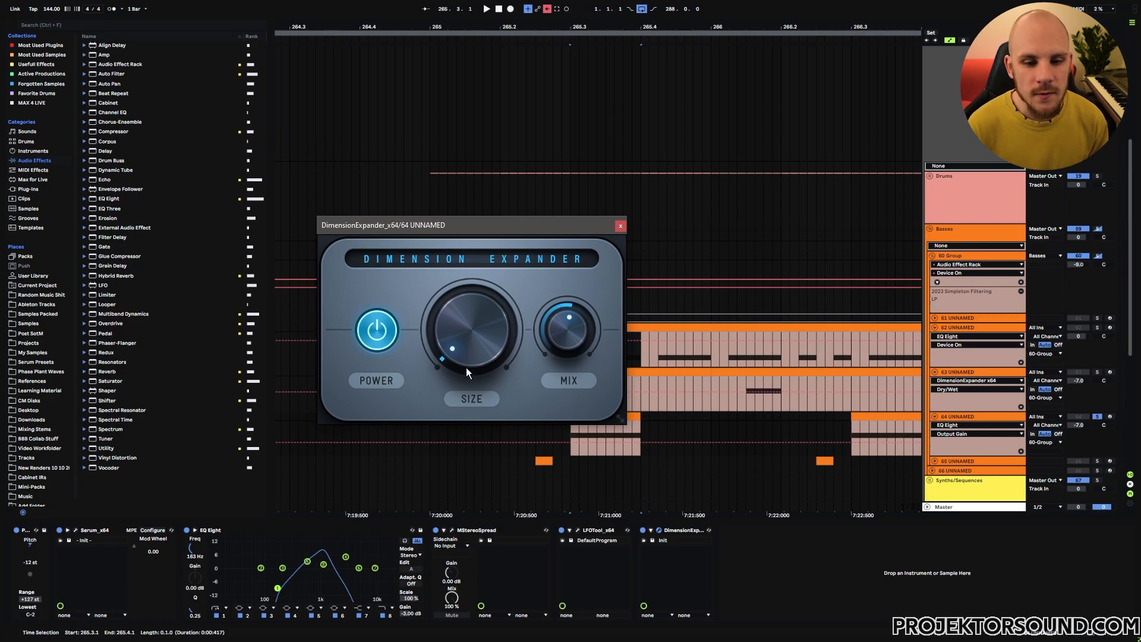
drag(466, 367, 466, 374)
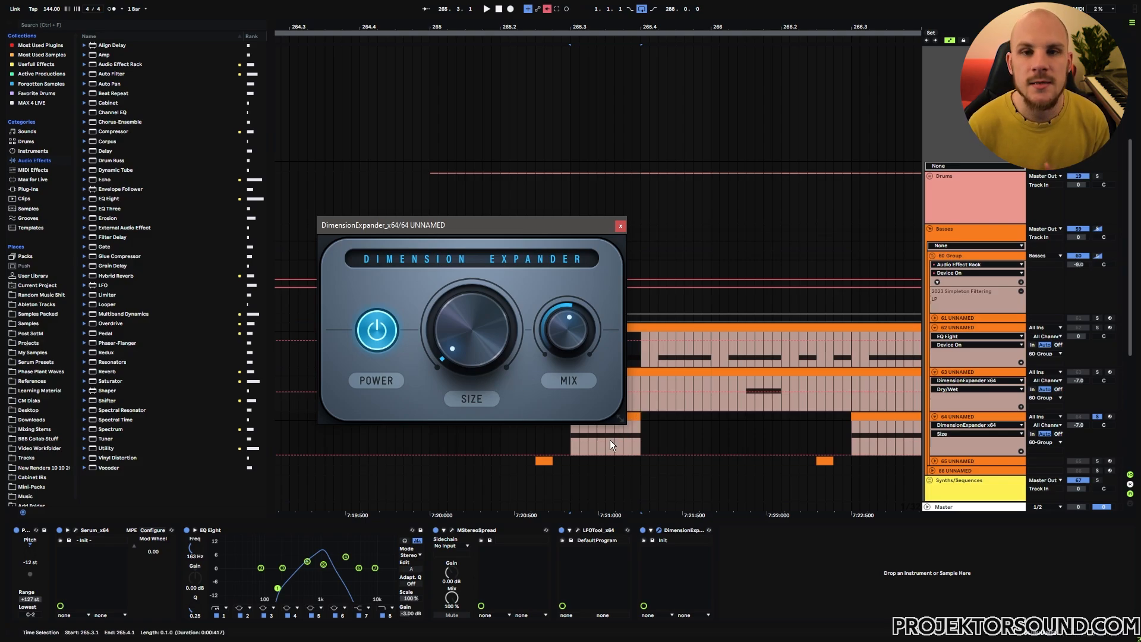
click(619, 226)
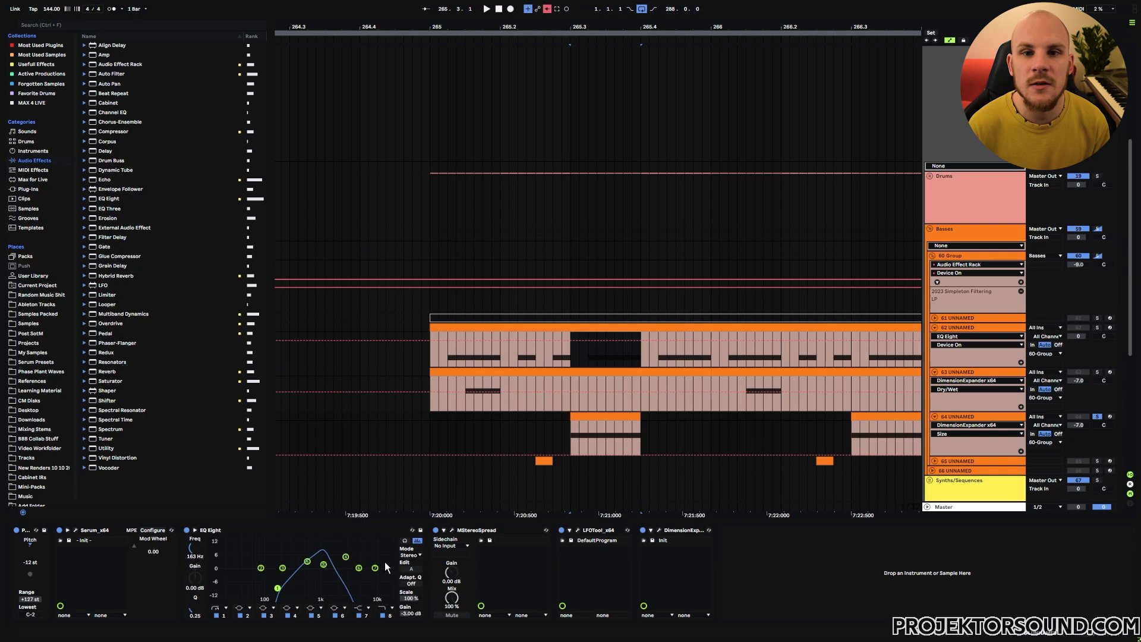
- Locate the 62 track's note at 265.3.2 and return the insert mark to 265.1.1 in the 64 UNNAMED track
click(586, 355)
click(587, 357)
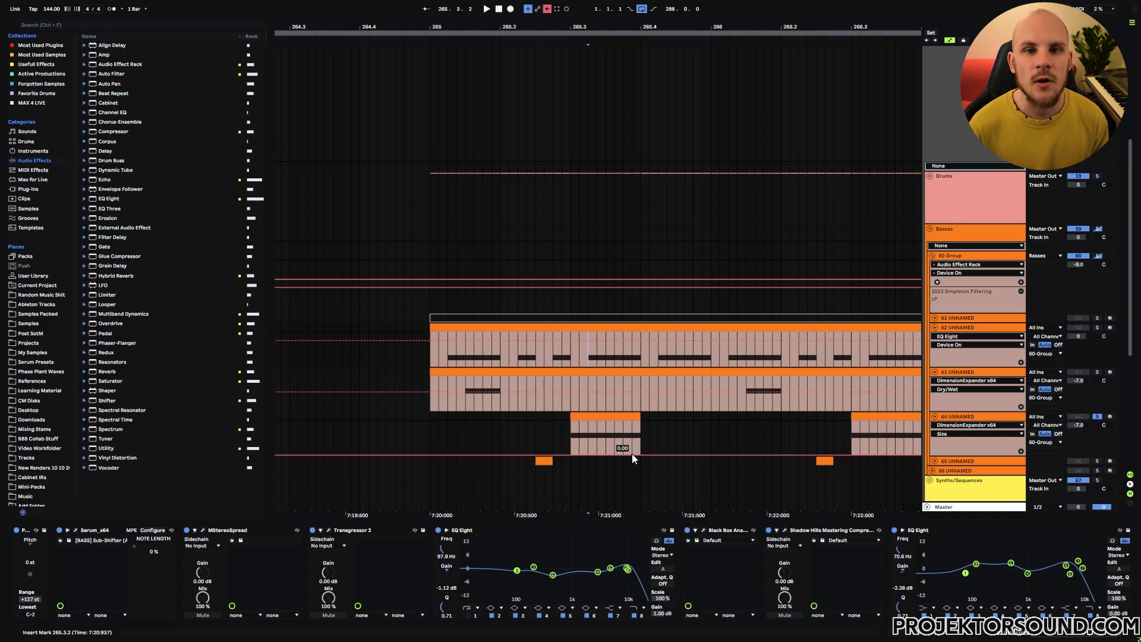
scroll(535, 404, down, 2)
click(447, 358)
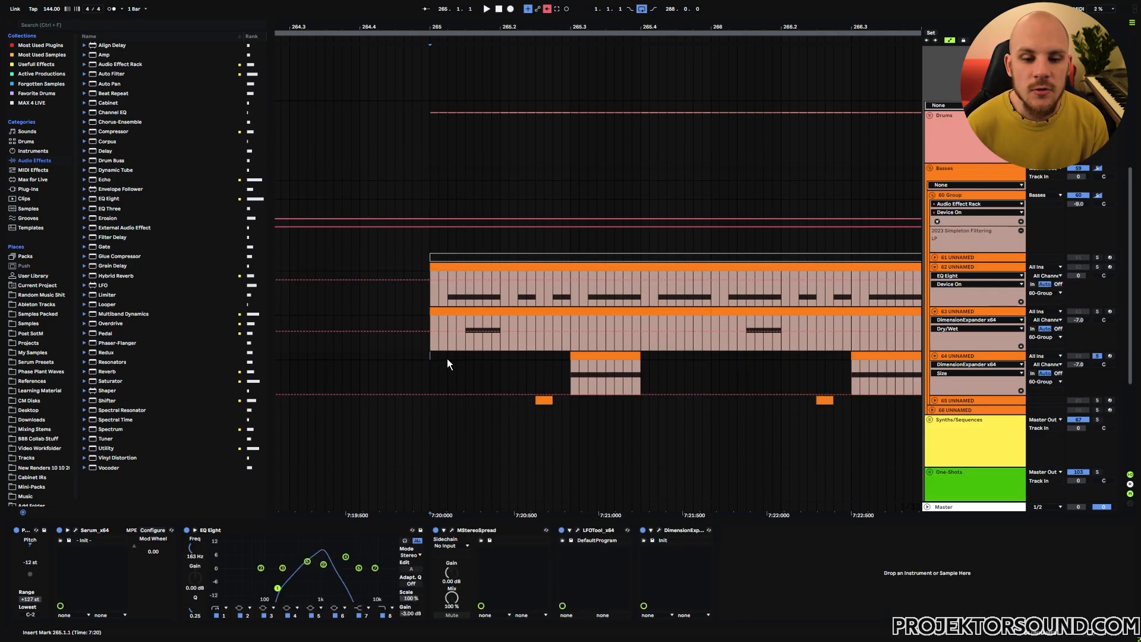
- Play the 64 UNNAMED track from 265.1.1 on its own and together with the 61, 62 and 63 bass tracks and drums
key(space)
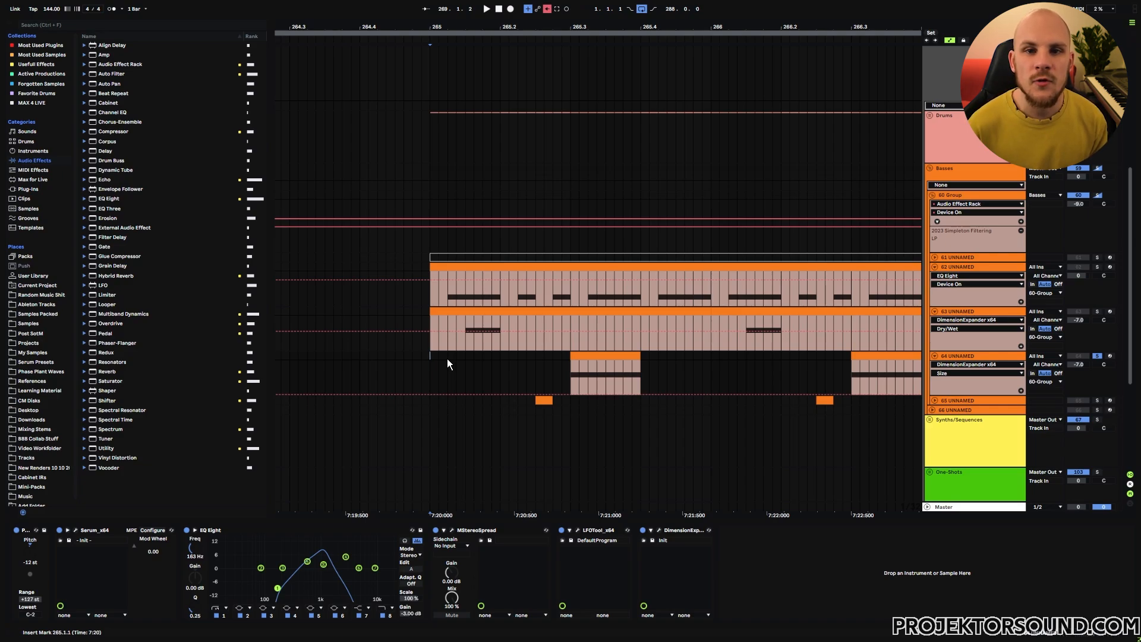
key(space)
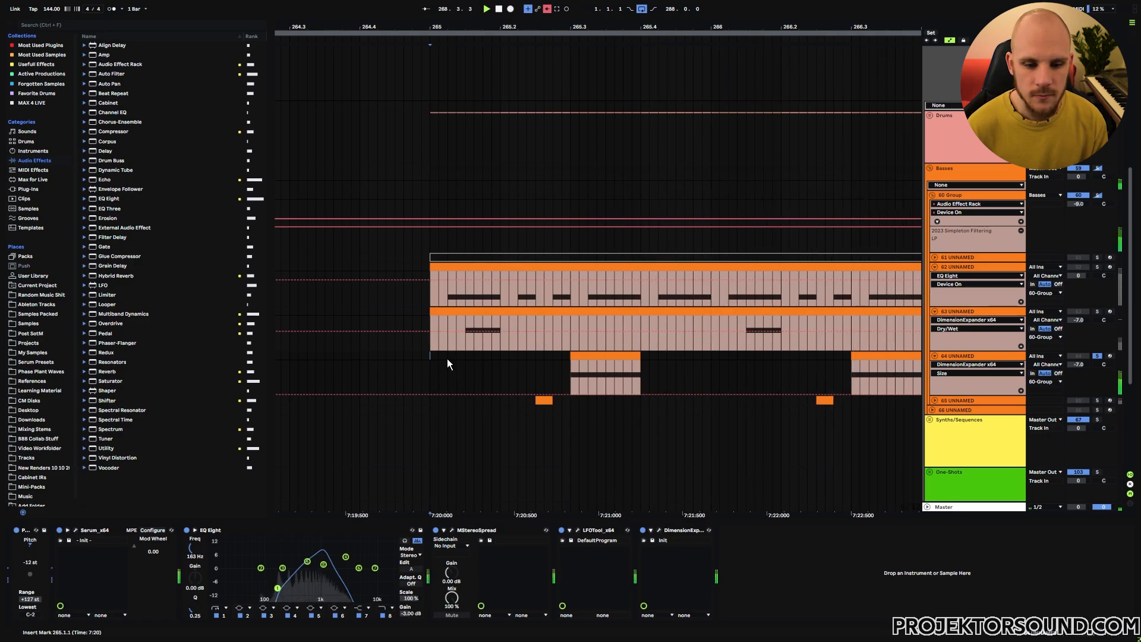
key(space)
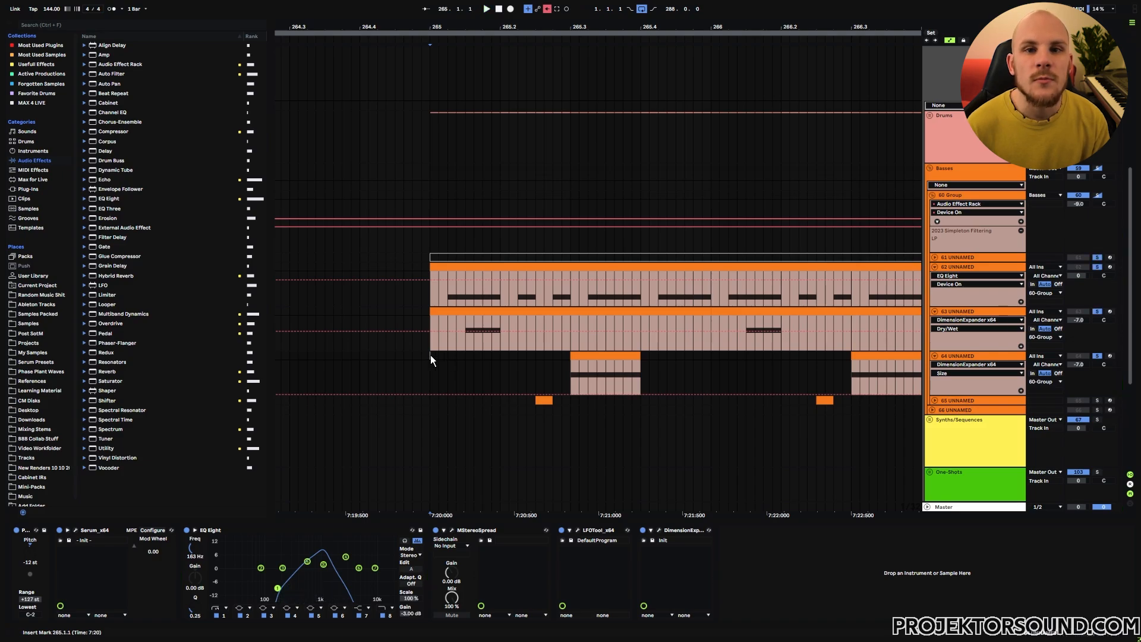
key(space)
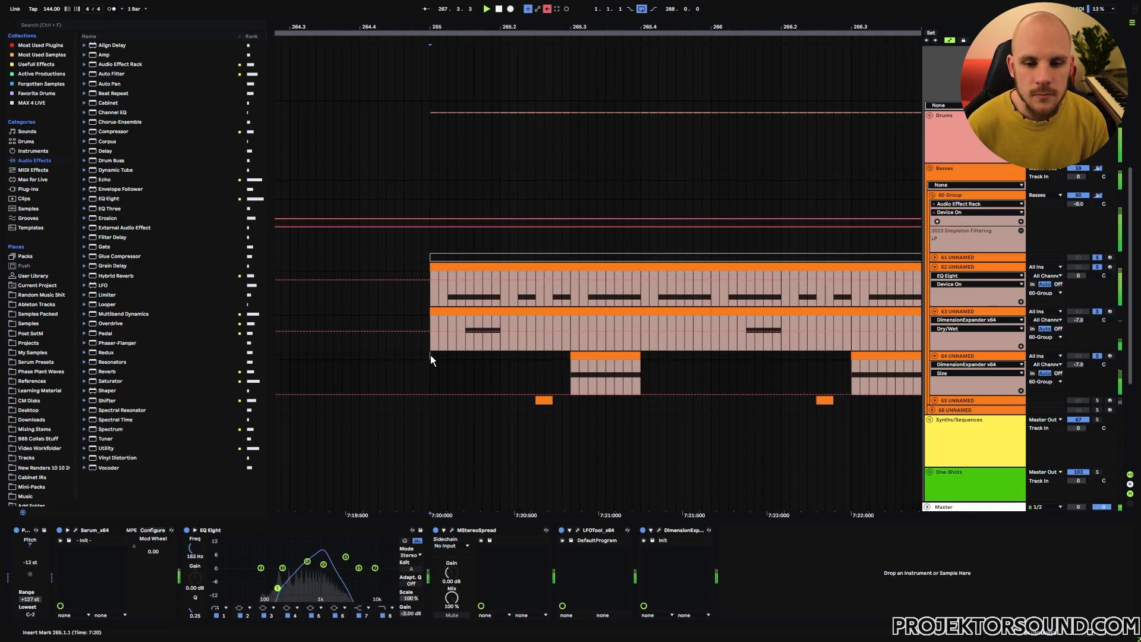
key(space)
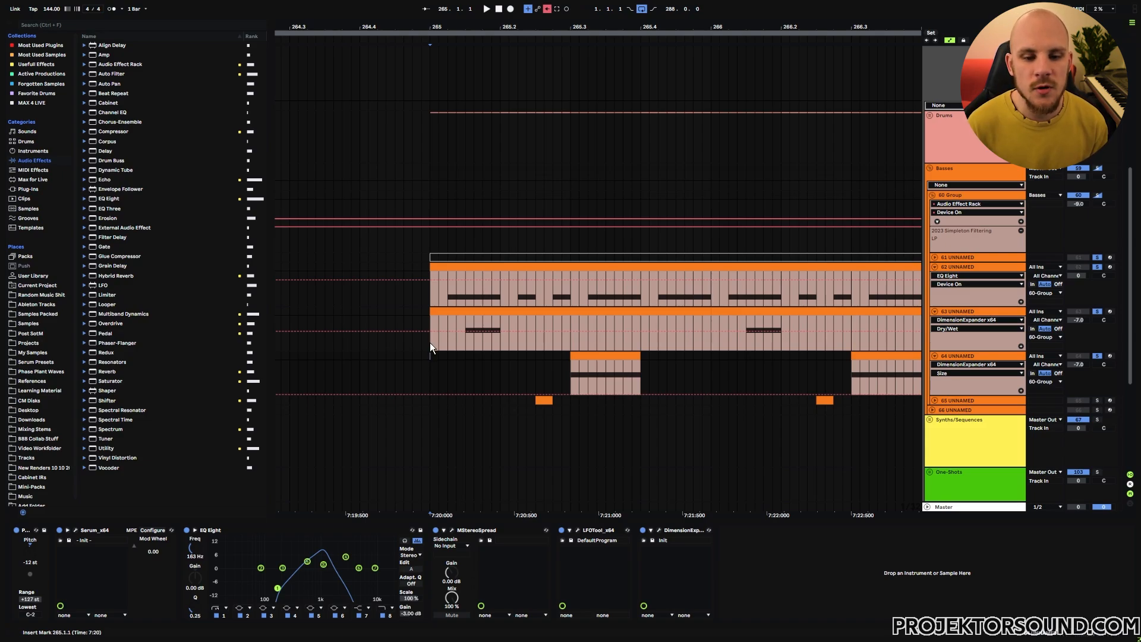
- Mark the 64 track's clip from 265.3.1 to 265.4.1, and unfold the 65 UNNAMED track to play it from 265.2.3
drag(430, 342, 505, 340)
drag(572, 368, 640, 373)
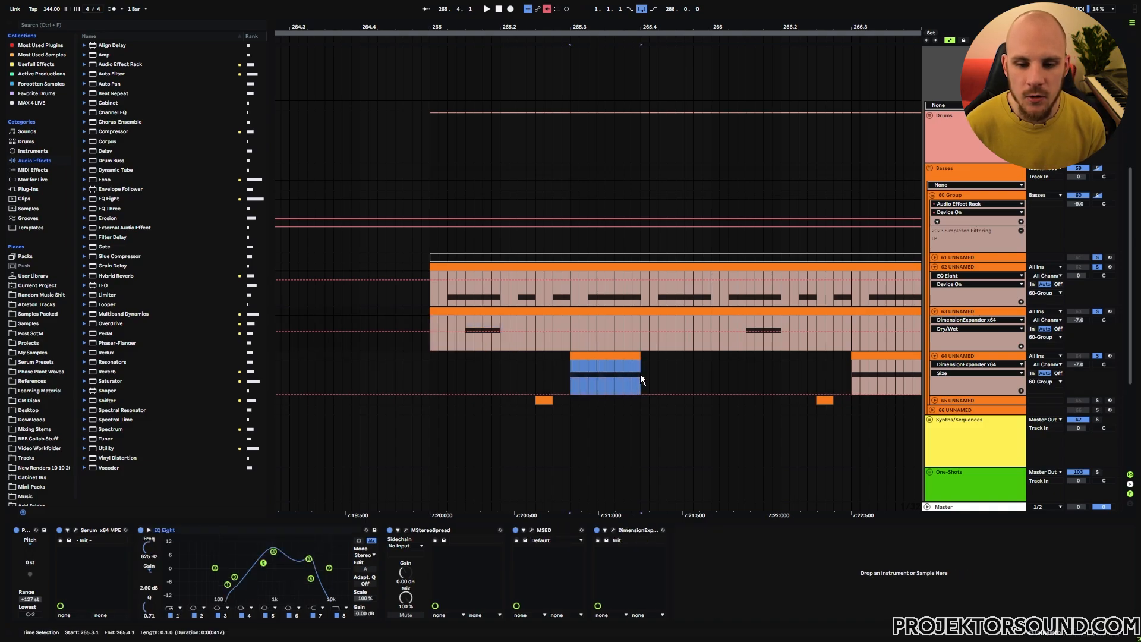
click(935, 400)
click(541, 431)
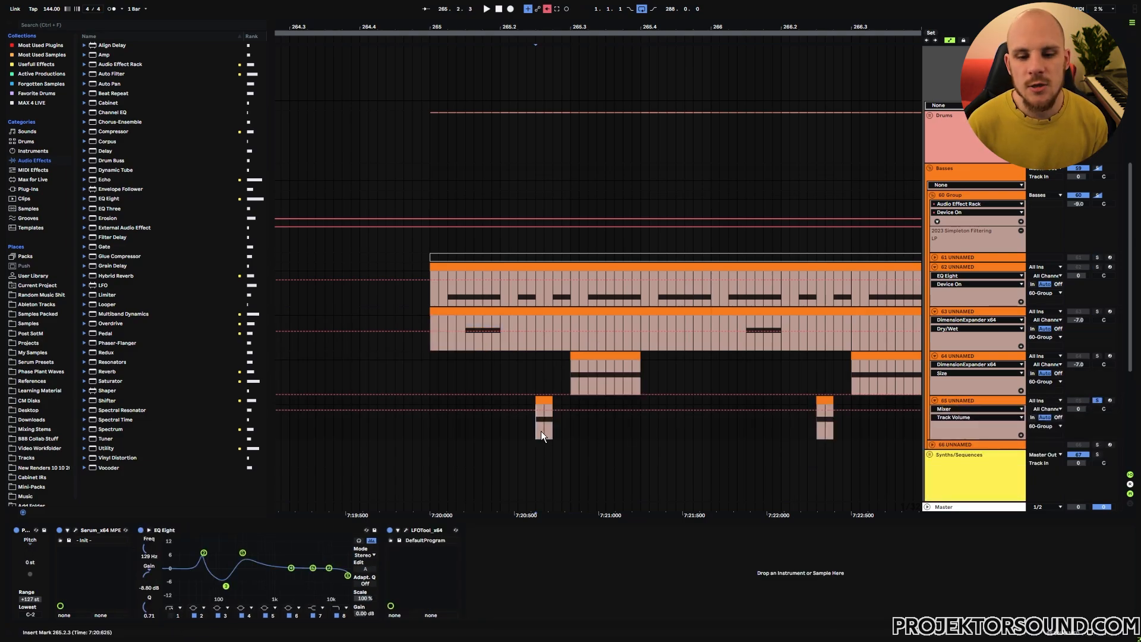
key(space)
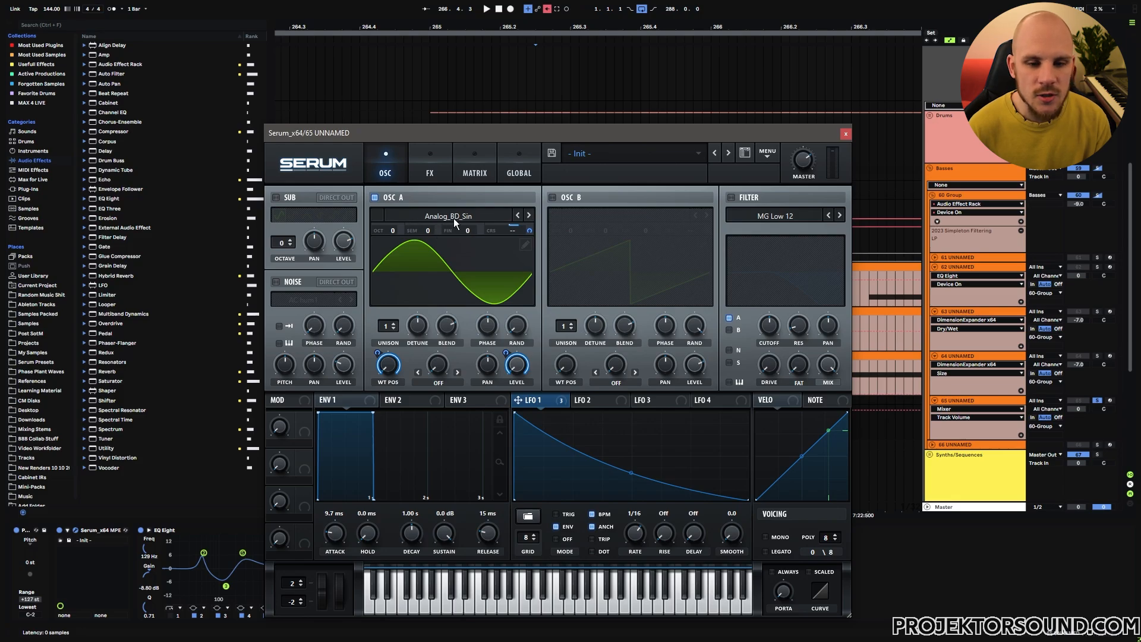
- Examine the 65 track's Serum patch: the Analog_BD_Sin wavetable, the effects and the LFO 1 modulation routings
click(526, 244)
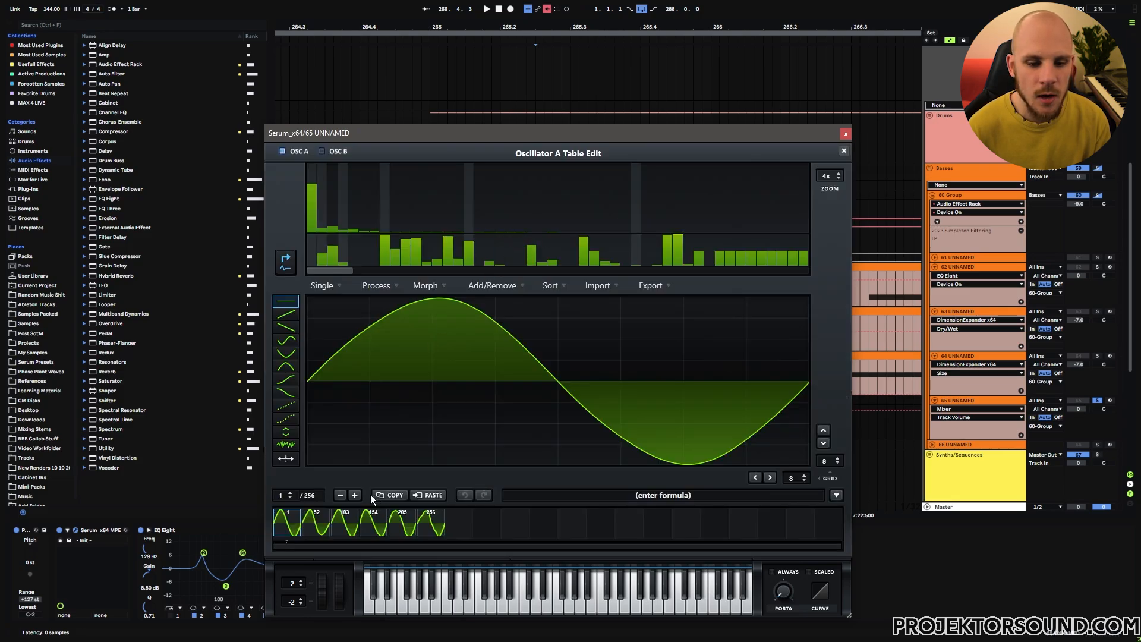
click(844, 151)
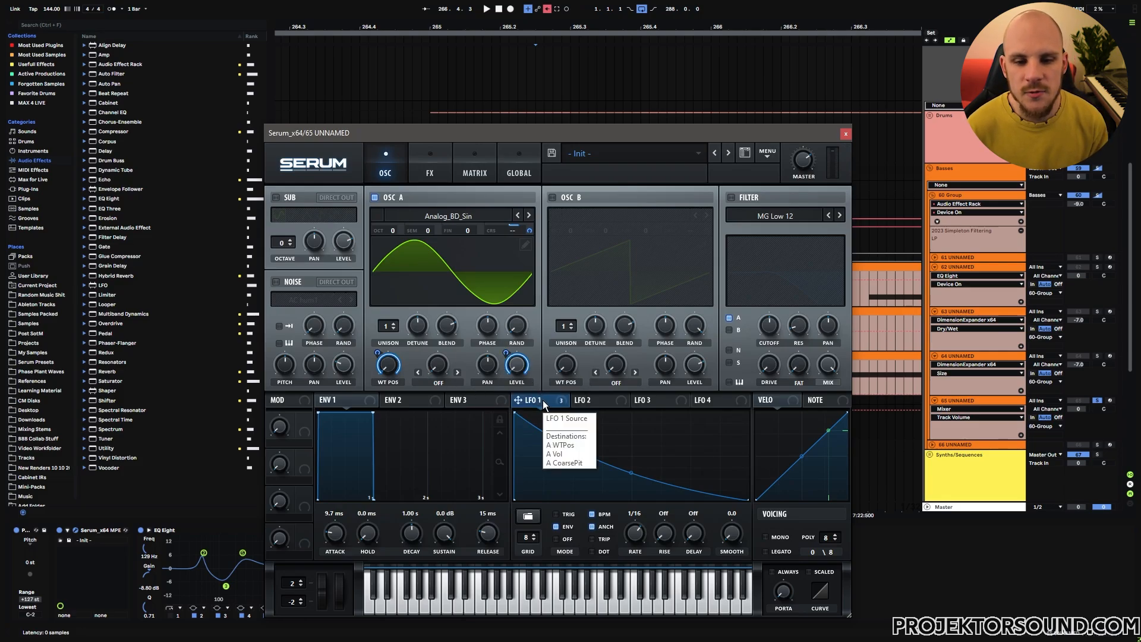
click(430, 170)
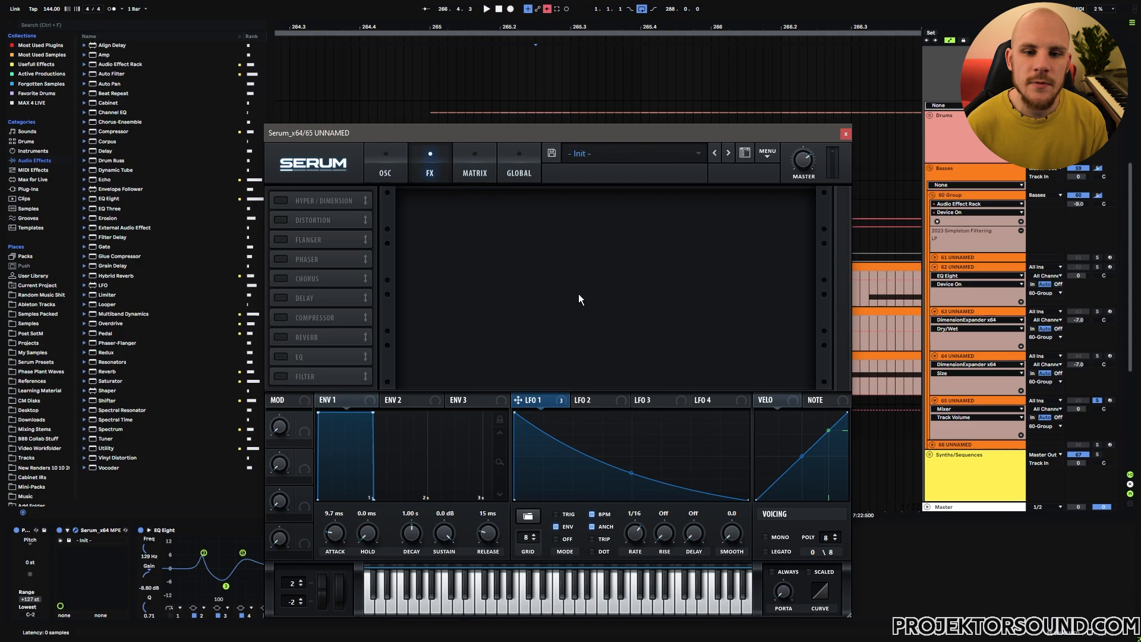
click(477, 172)
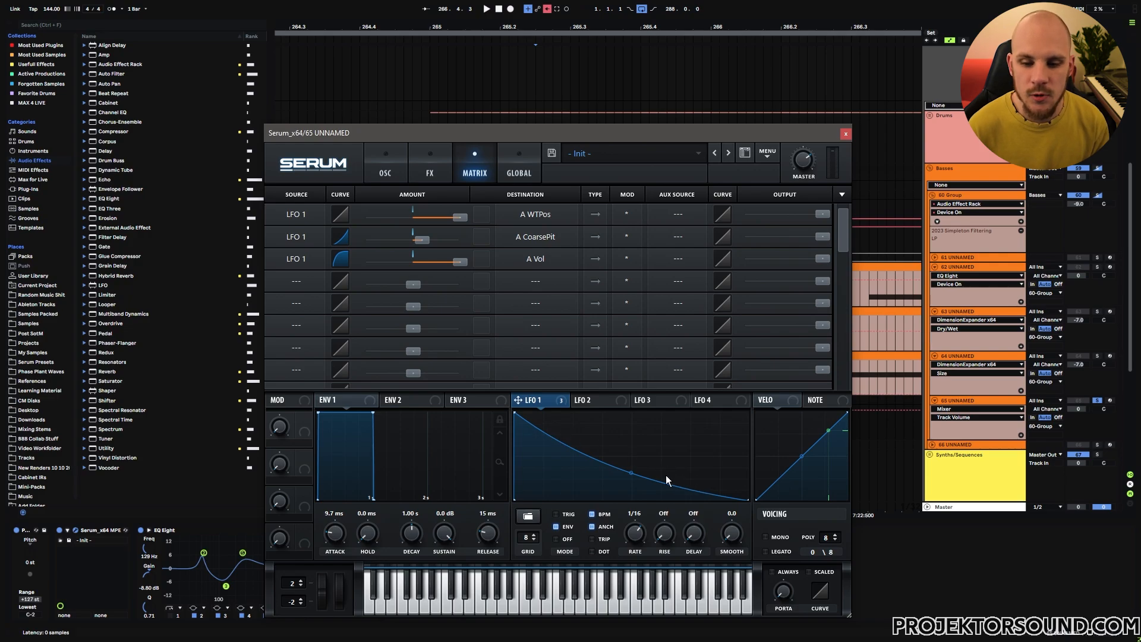
key(Escape)
- Compare the 65 UNNAMED track with EQ Eight bypassed and active, playing it around 265.2.3 with LFOTool off
click(215, 548)
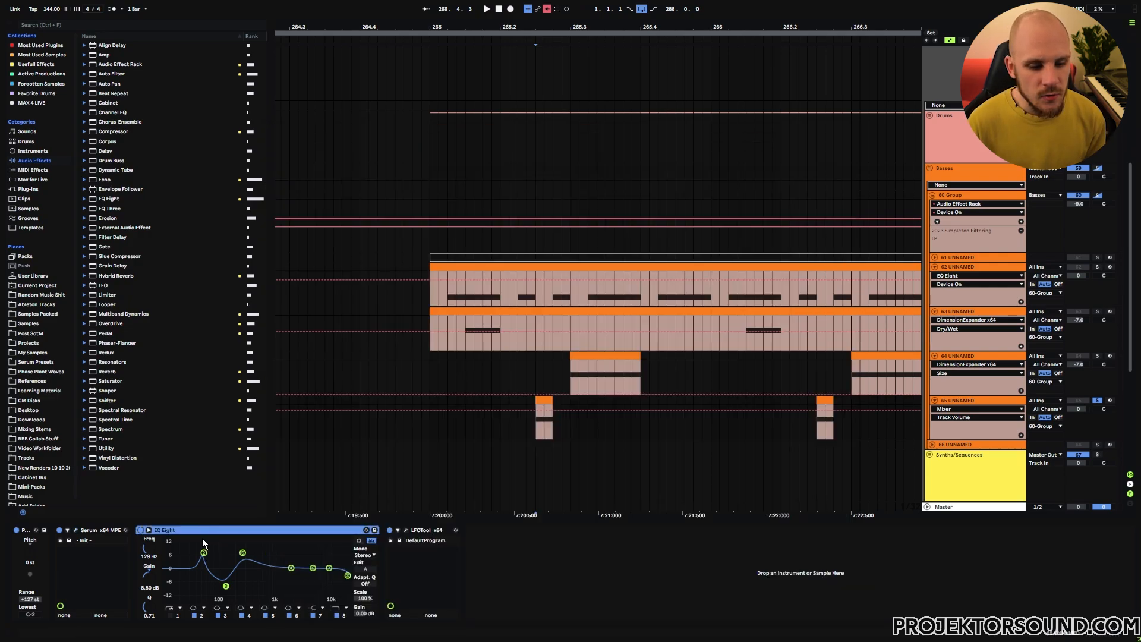
click(149, 529)
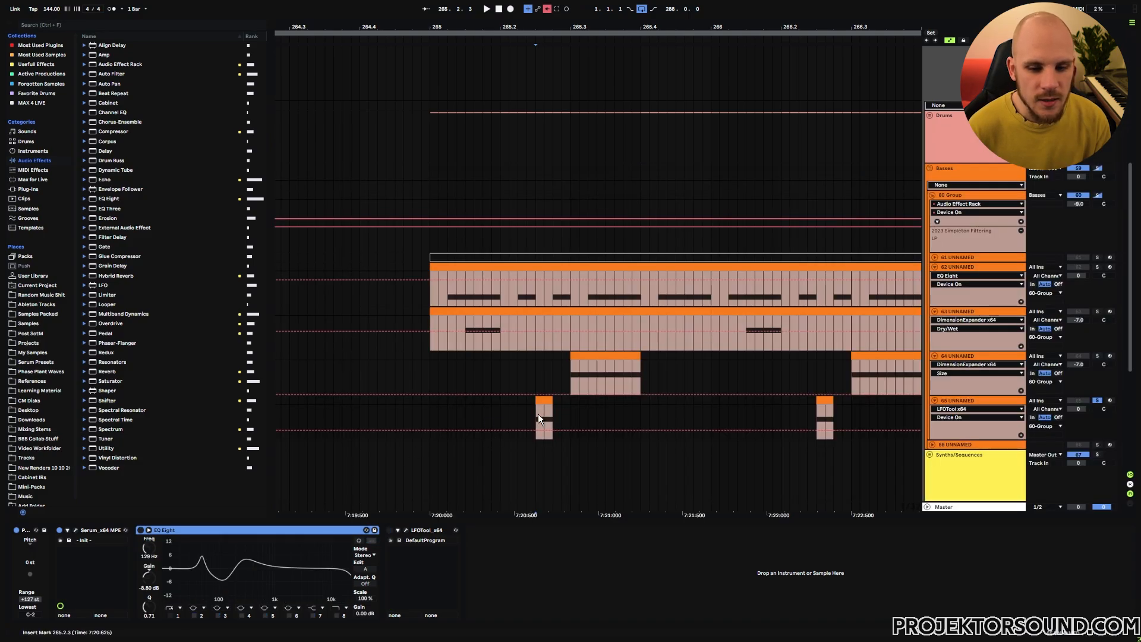
click(537, 414)
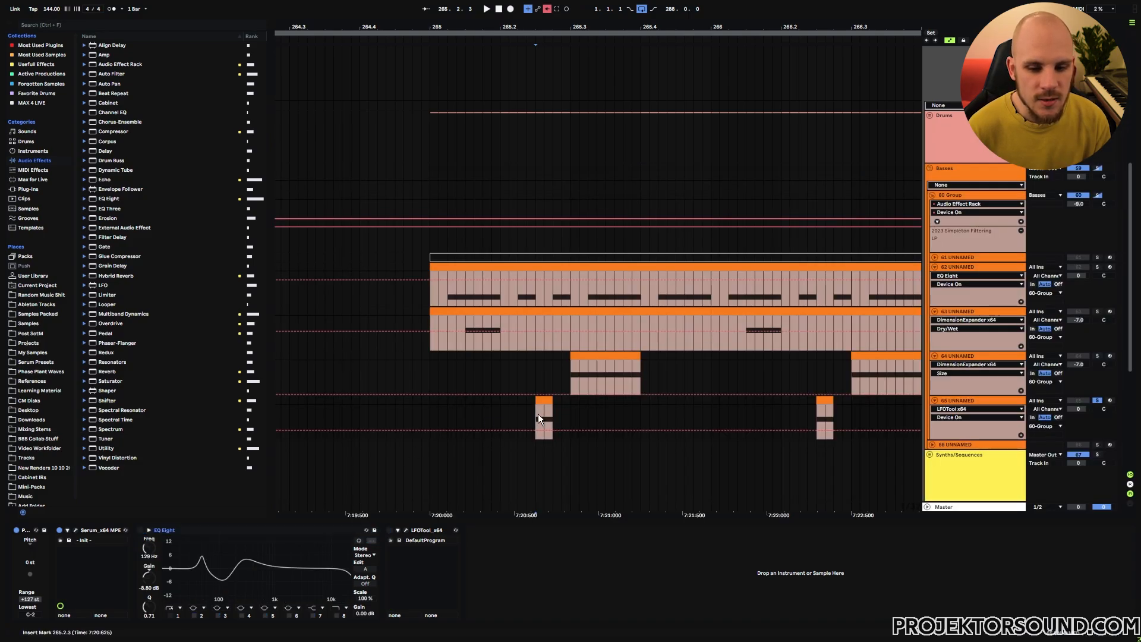
key(space)
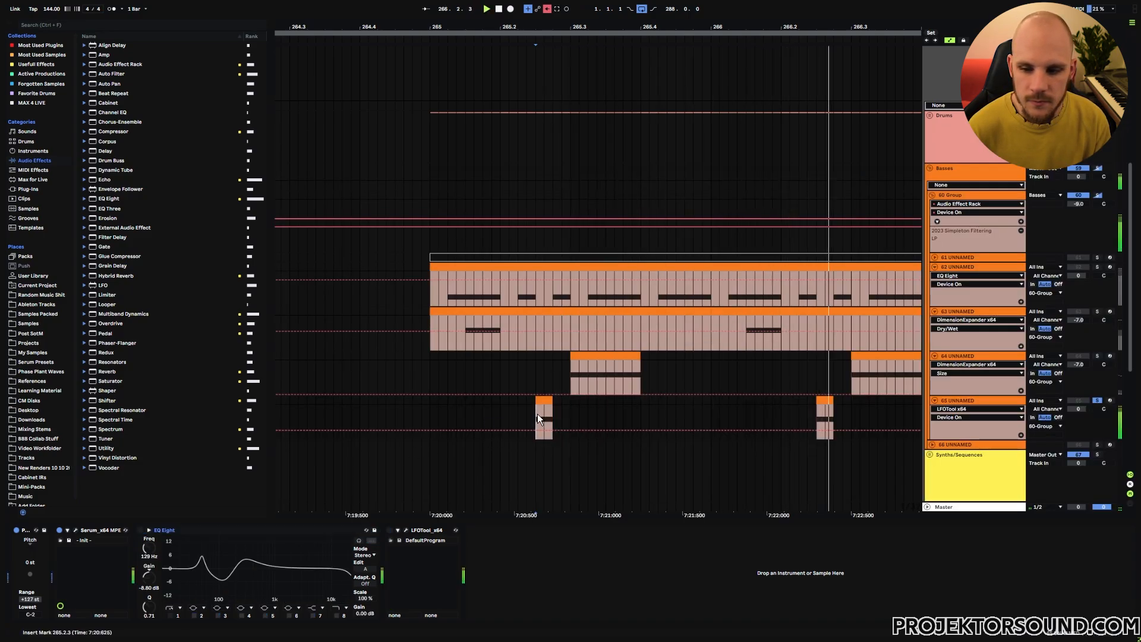
key(space)
click(157, 530)
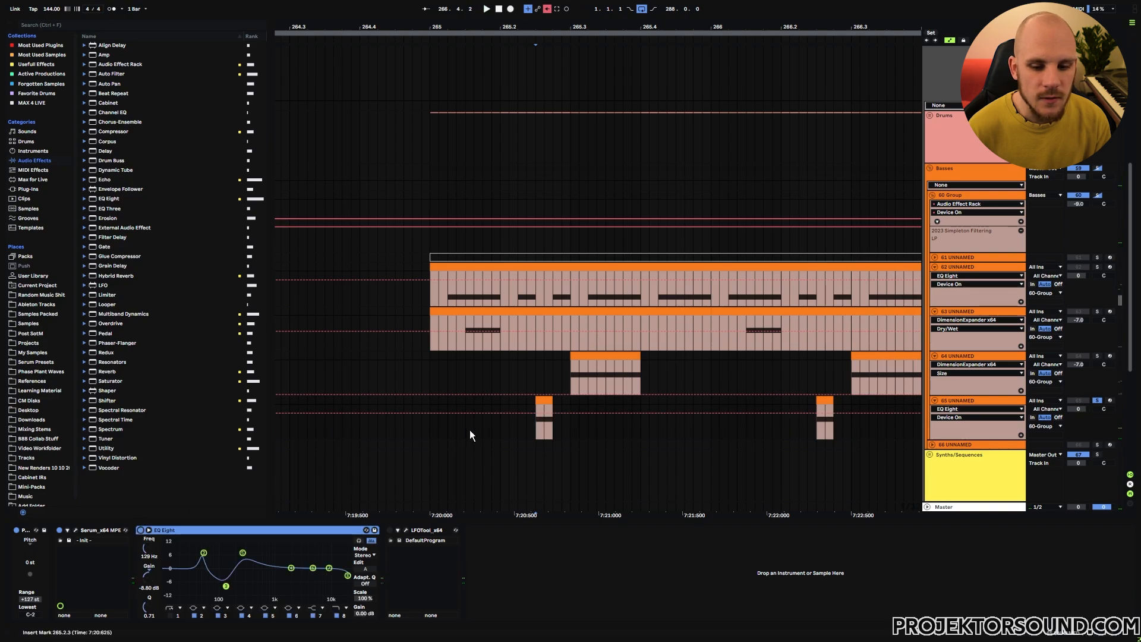
click(525, 429)
key(space)
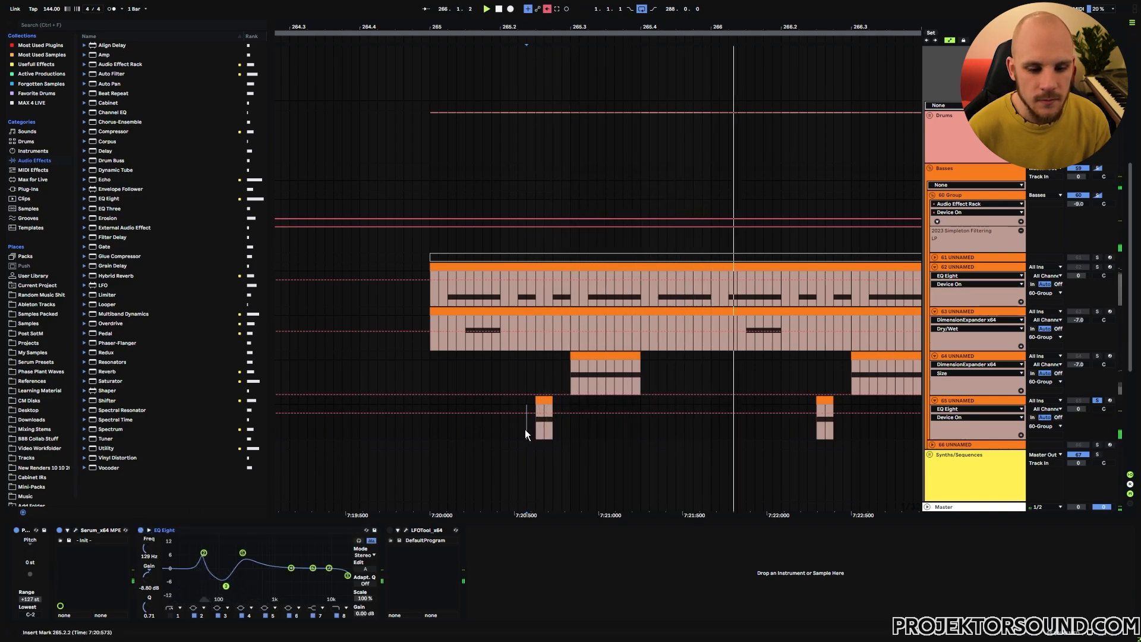
key(space)
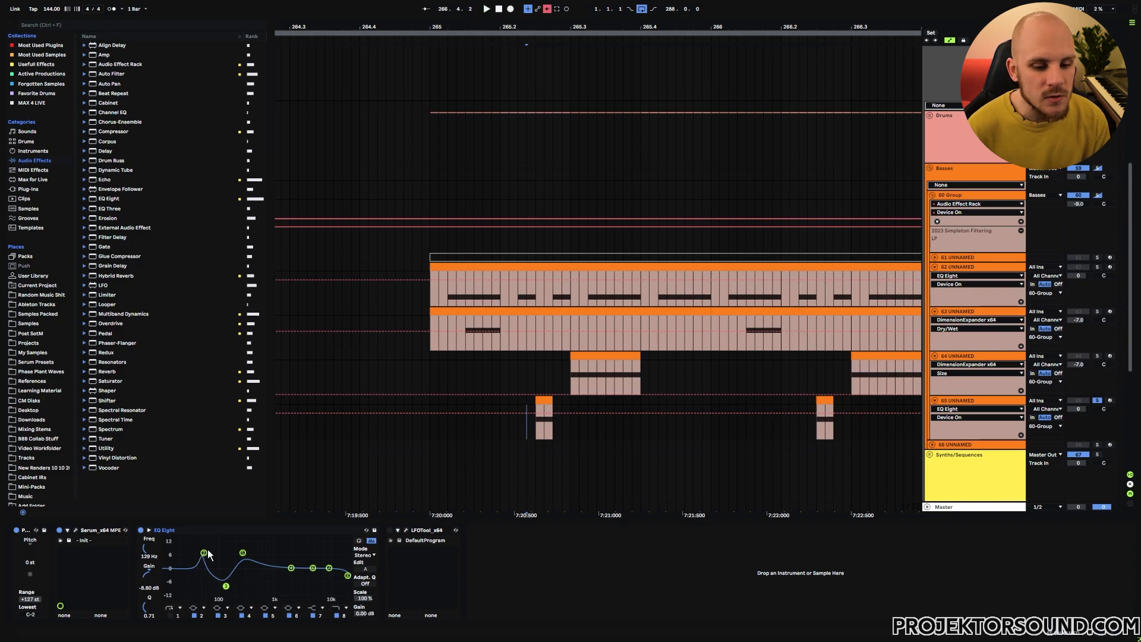
- Switch LFOTool on for the 65 track and examine its volume shape against the 62 track's note at 265.2.4
click(390, 529)
click(406, 530)
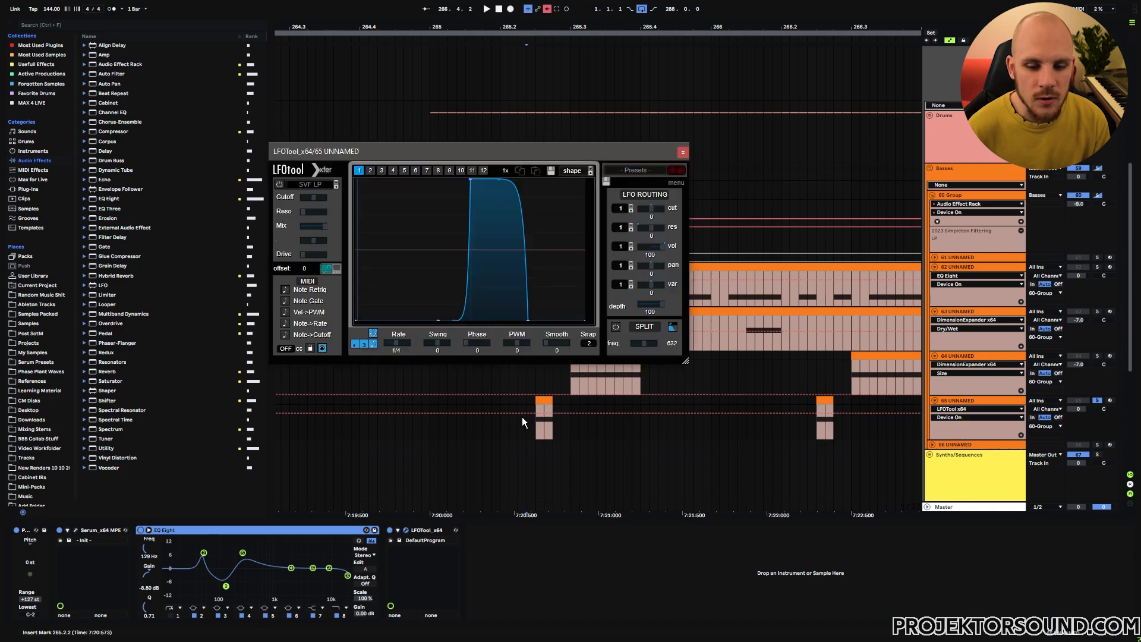
click(499, 426)
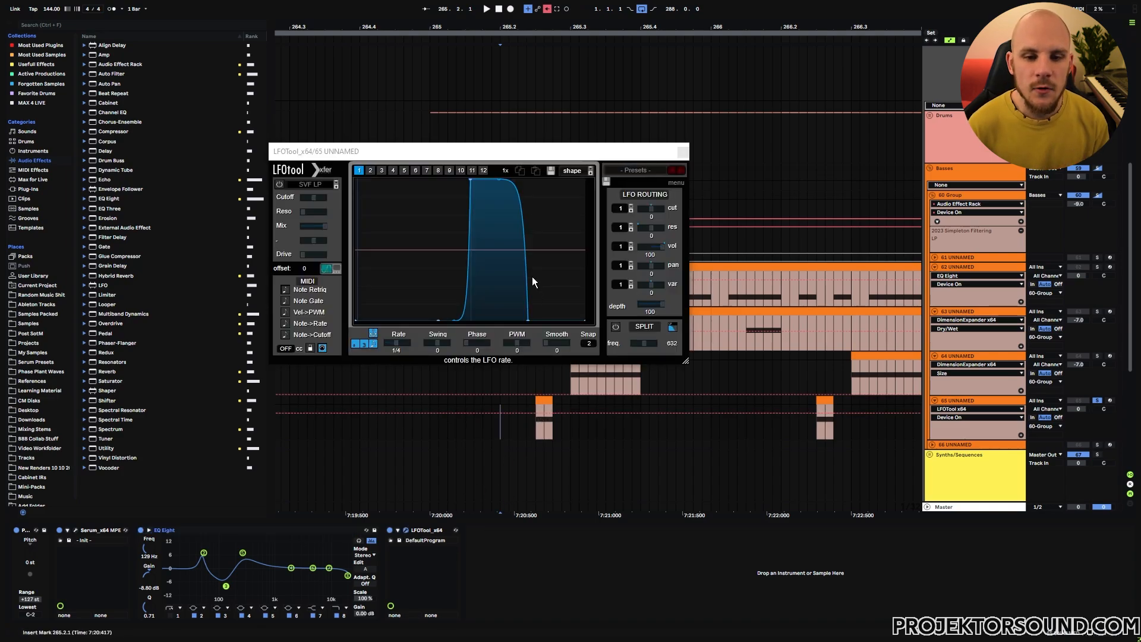
click(678, 154)
click(552, 294)
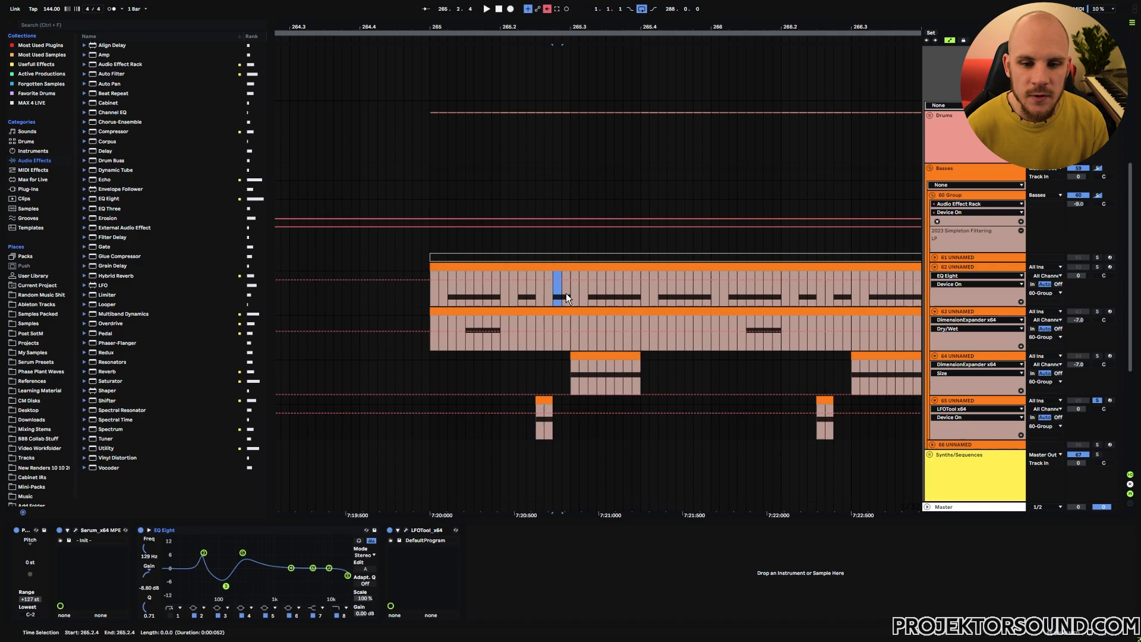
- Play the bass layers from 265.1.1 and examine the 60 Group's Utility, Audio Effect Rack and MStereoSpread spectral settings
click(432, 426)
key(space)
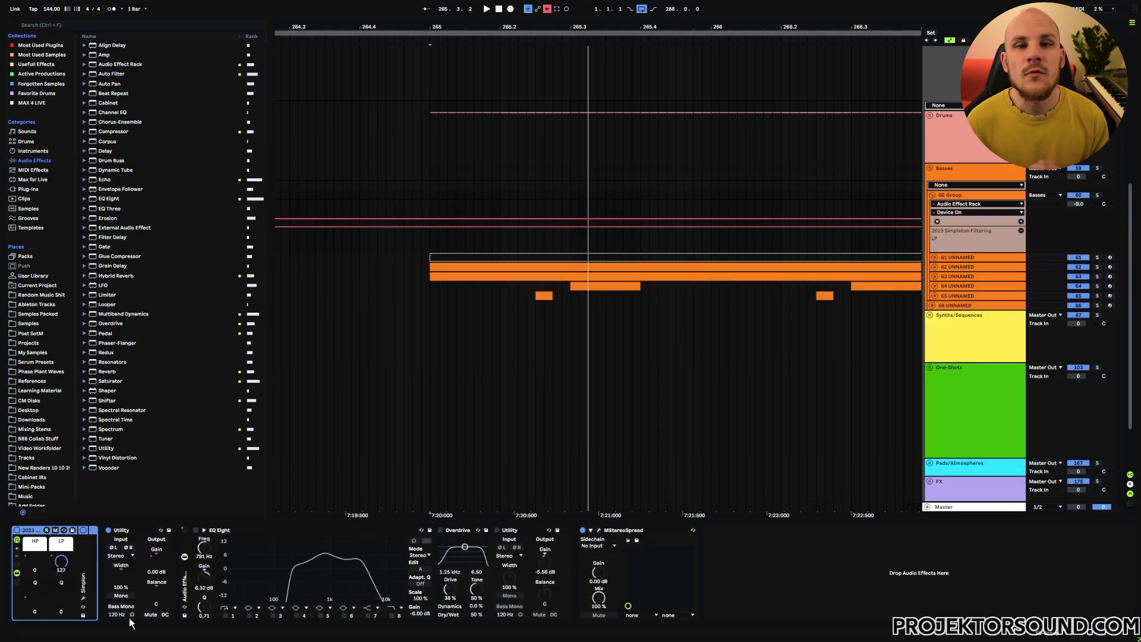
click(130, 530)
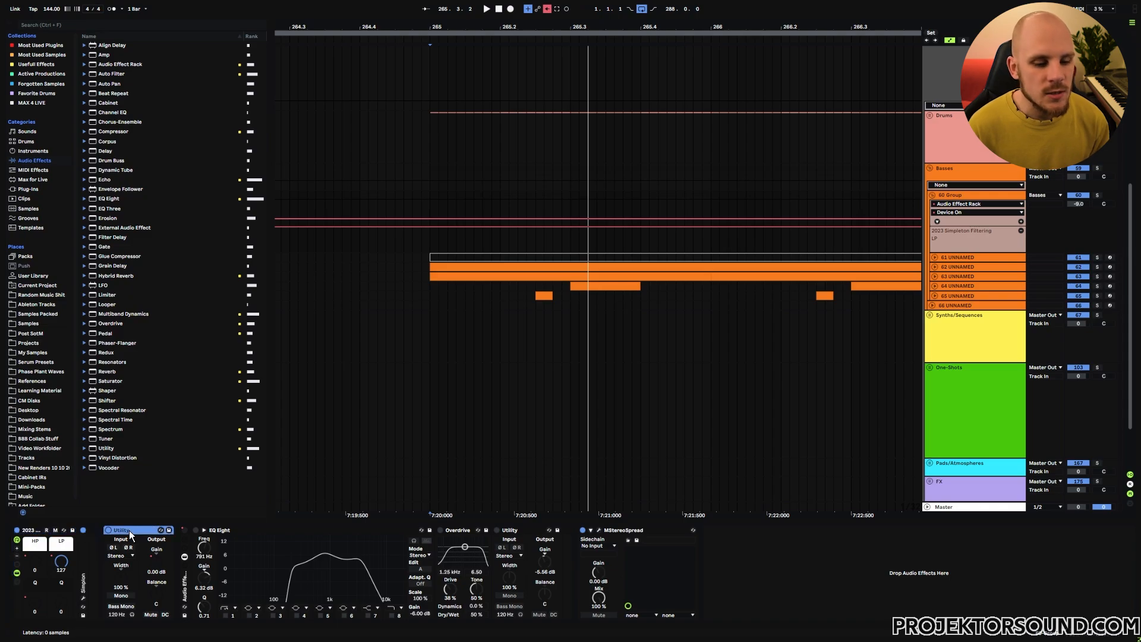
click(183, 584)
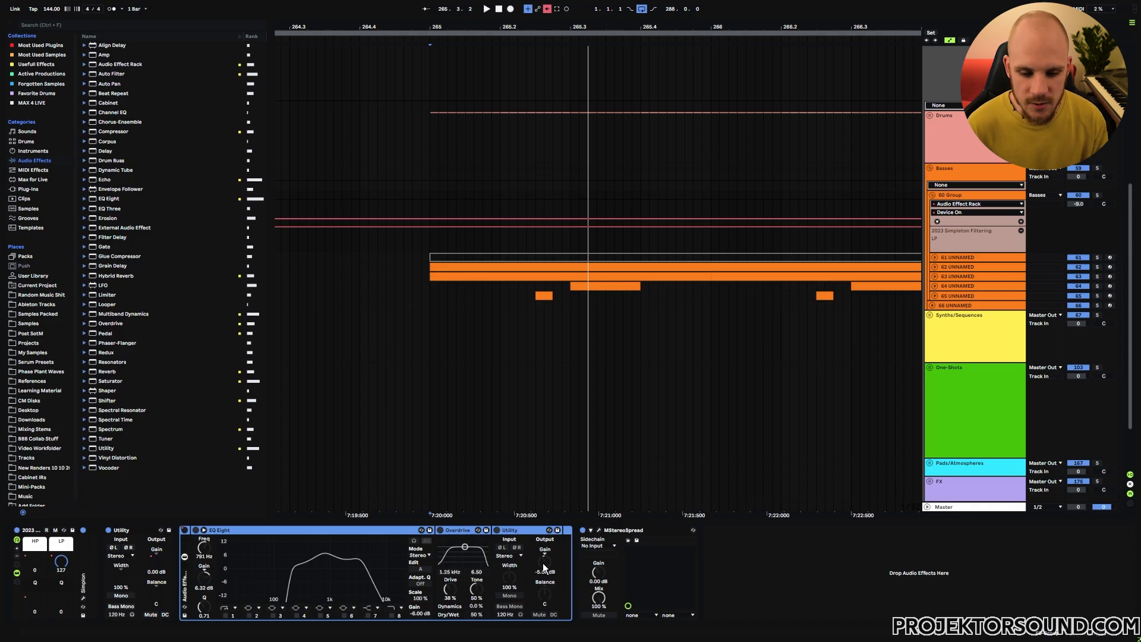
click(599, 530)
click(600, 530)
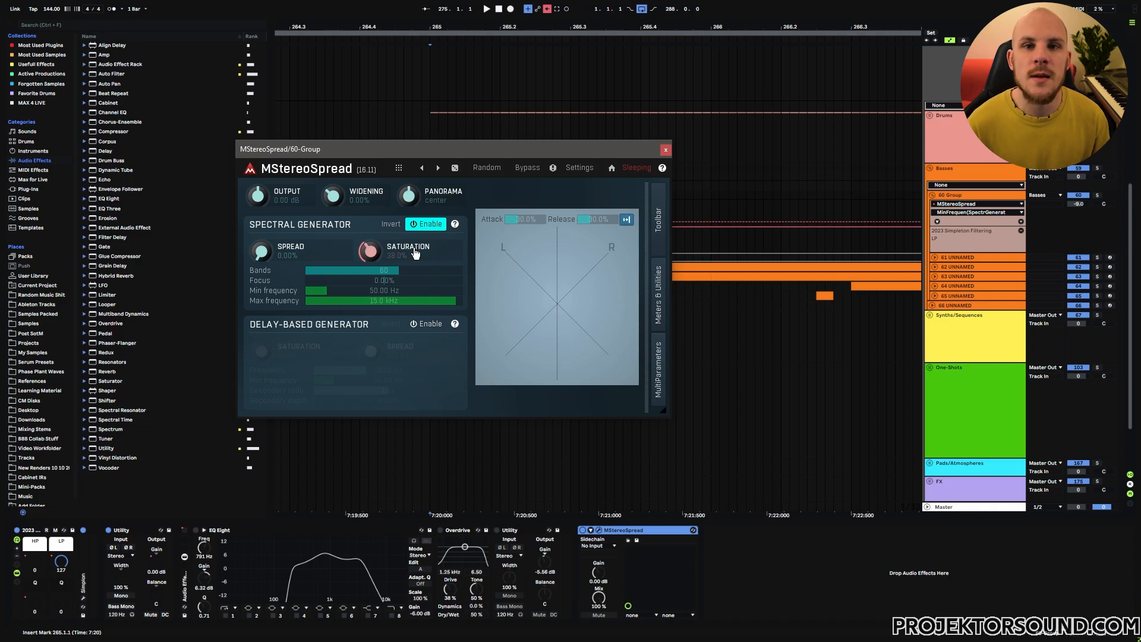
click(666, 150)
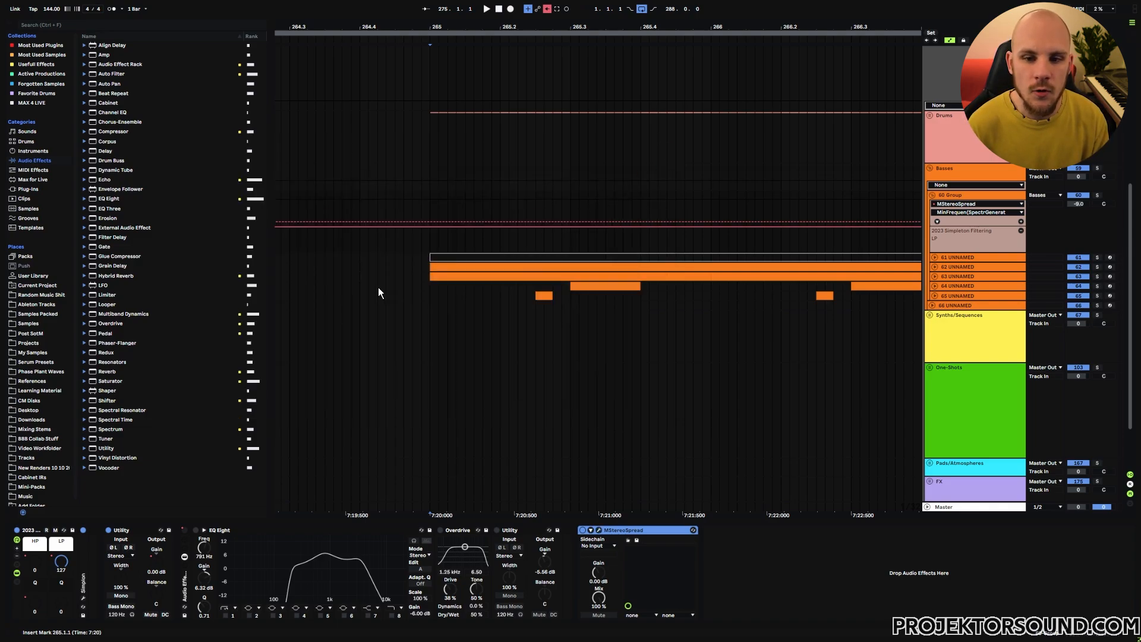
- Compare the 60 Group with MStereoSpread bypassed and active by playing it with the drums from 265.1.1
click(433, 193)
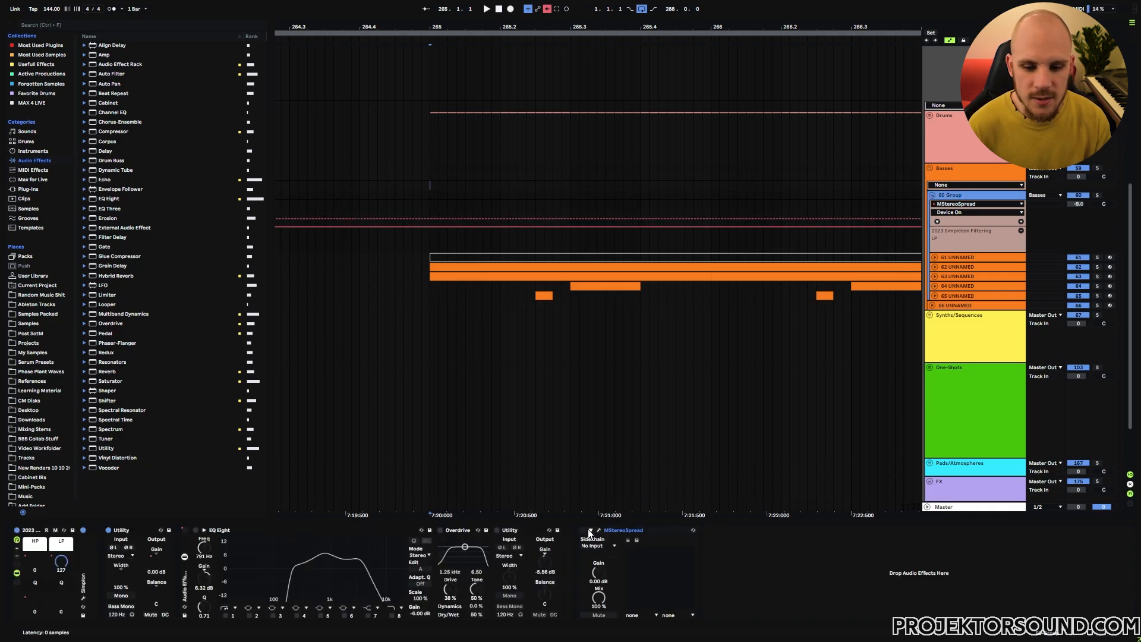
key(space)
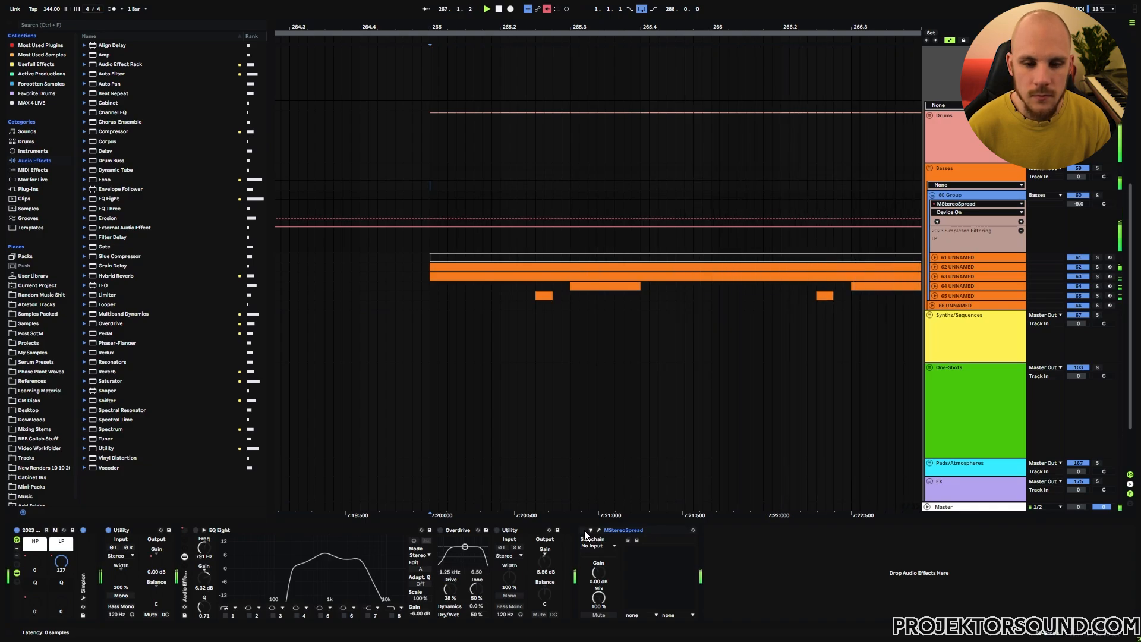
click(584, 530)
key(space)
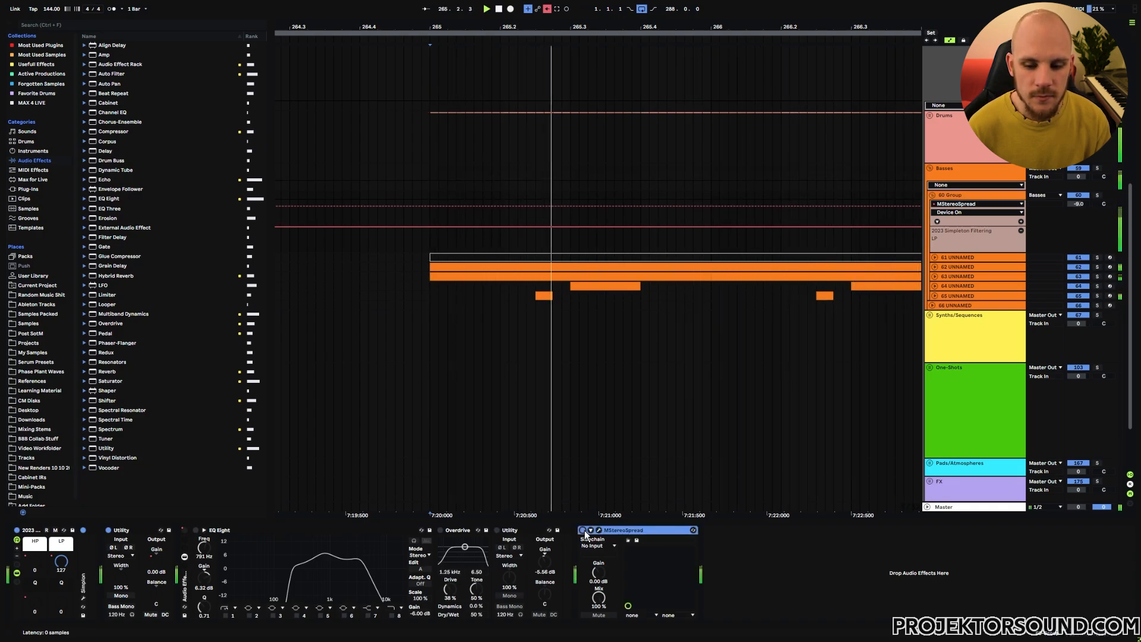